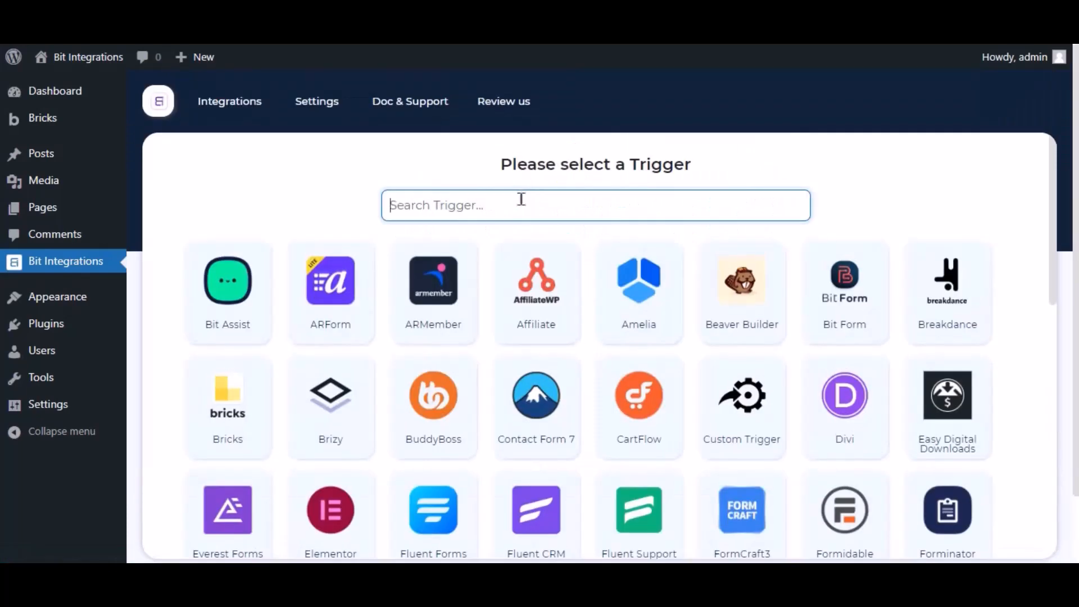
Search for 'brick', pick Bricks as the trigger, and review the available Bricks forms
text(bricks)
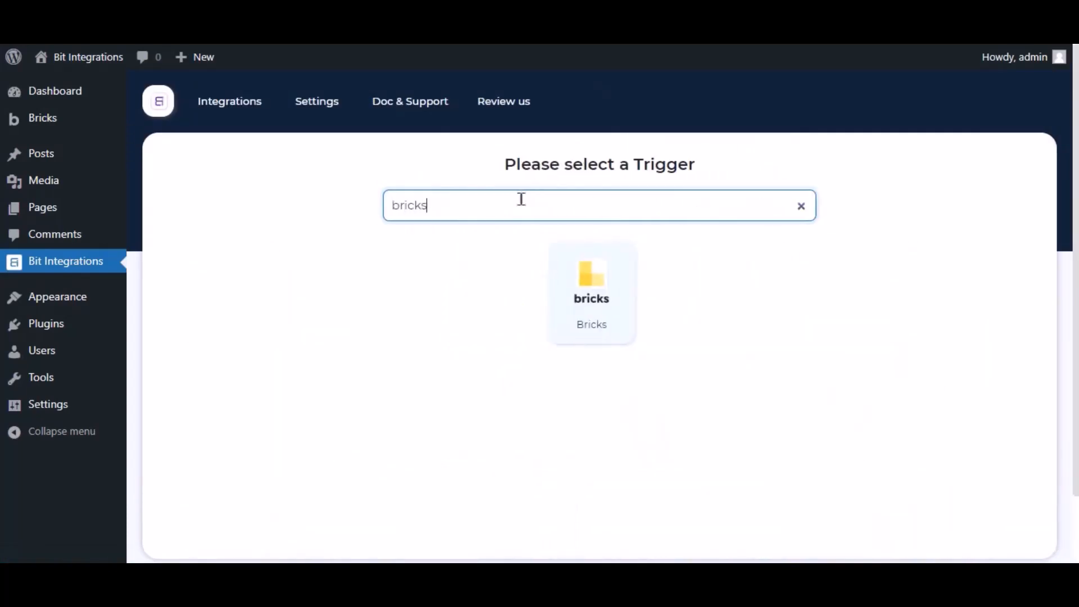
click(557, 263)
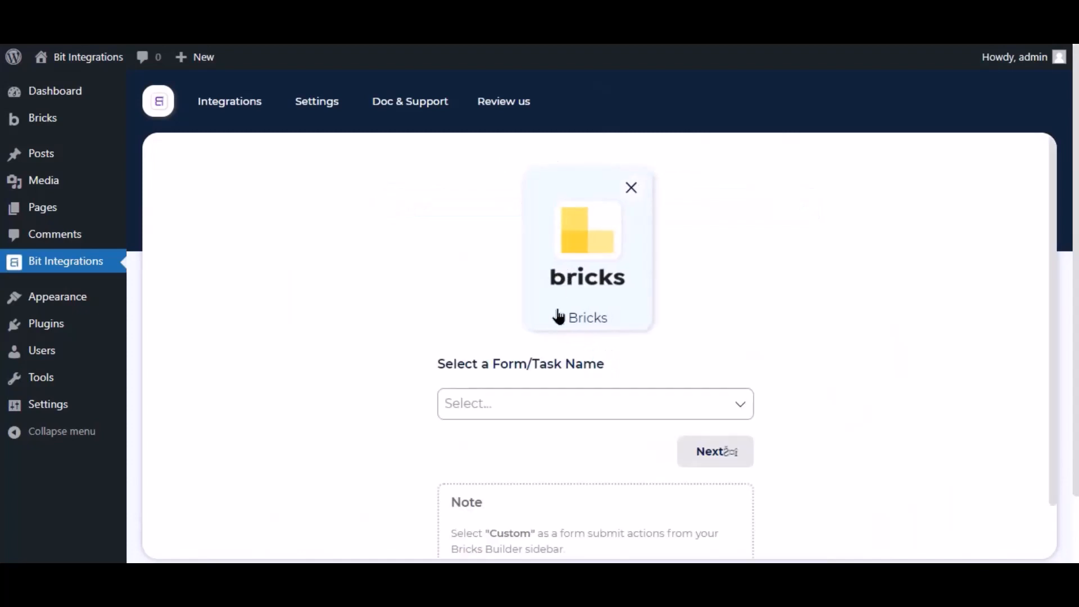
click(522, 419)
click(402, 392)
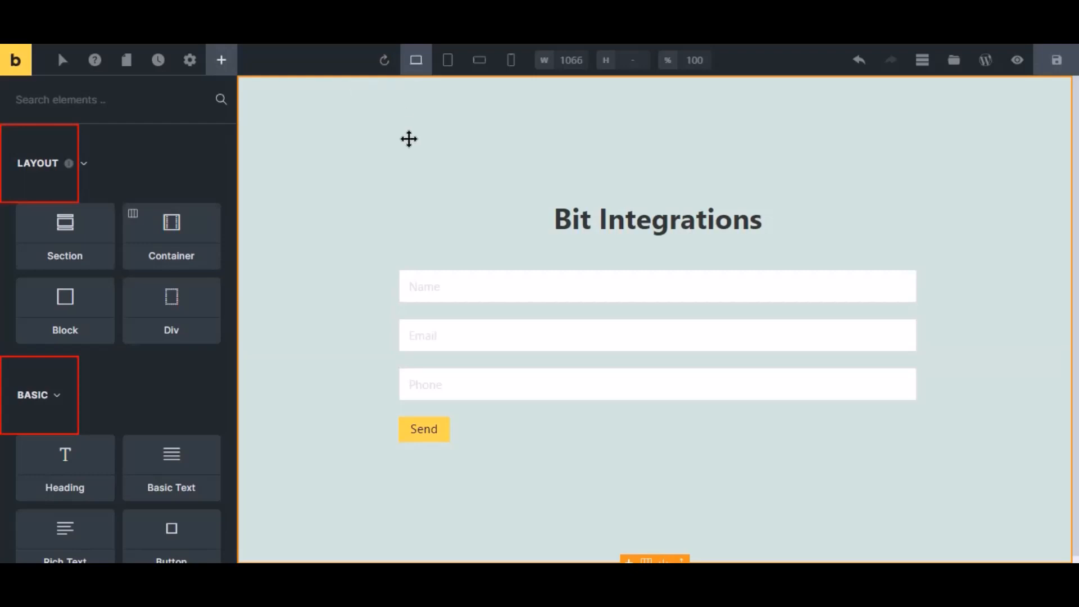
Set the contact form's 'Actions after successful form submit' to Custom
click(448, 323)
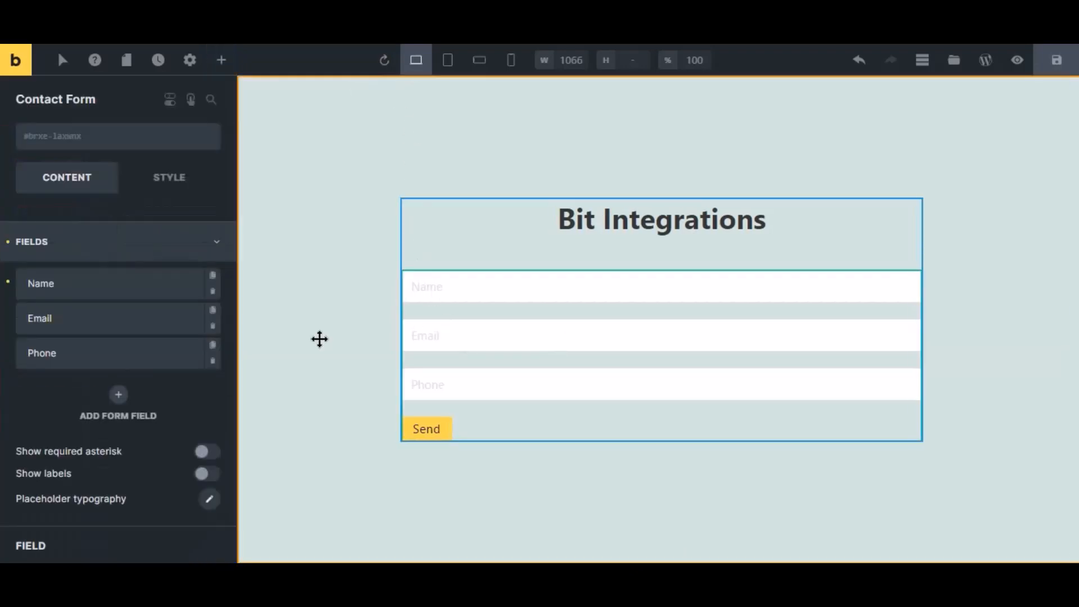
click(64, 260)
click(64, 325)
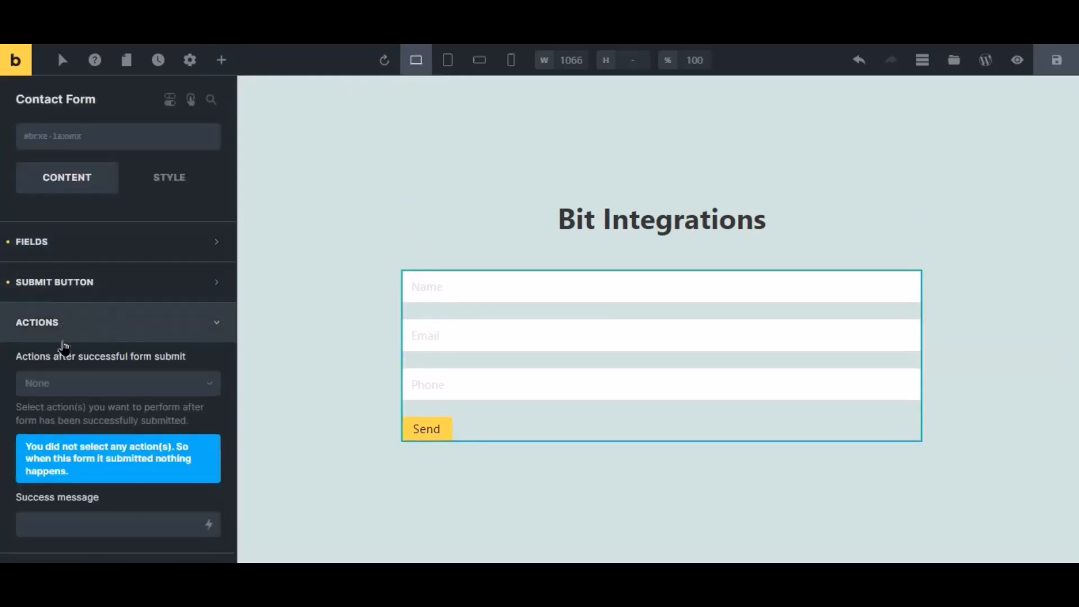
click(65, 385)
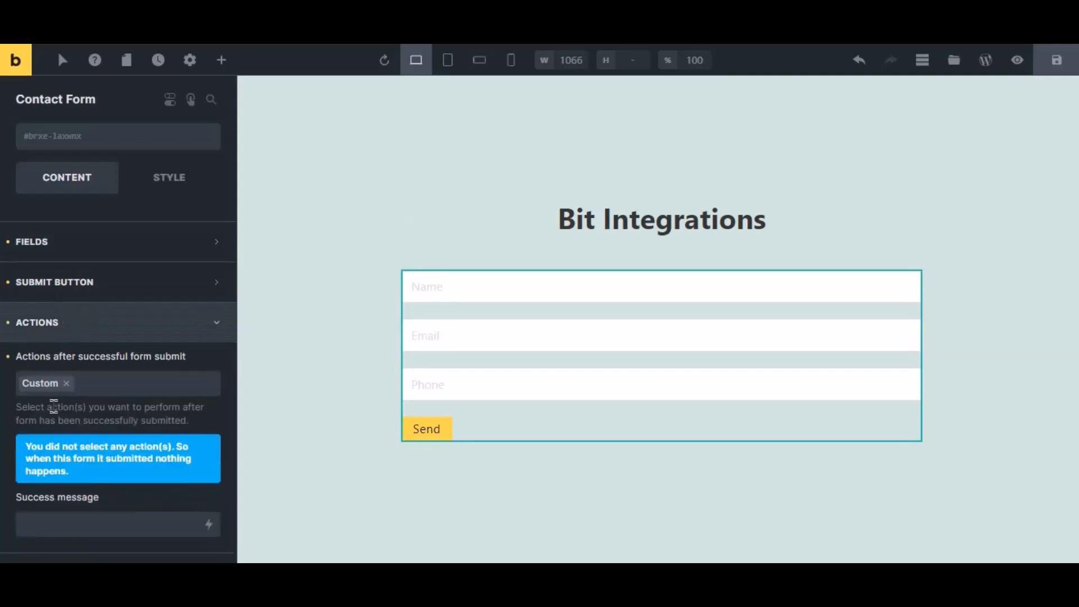
click(49, 410)
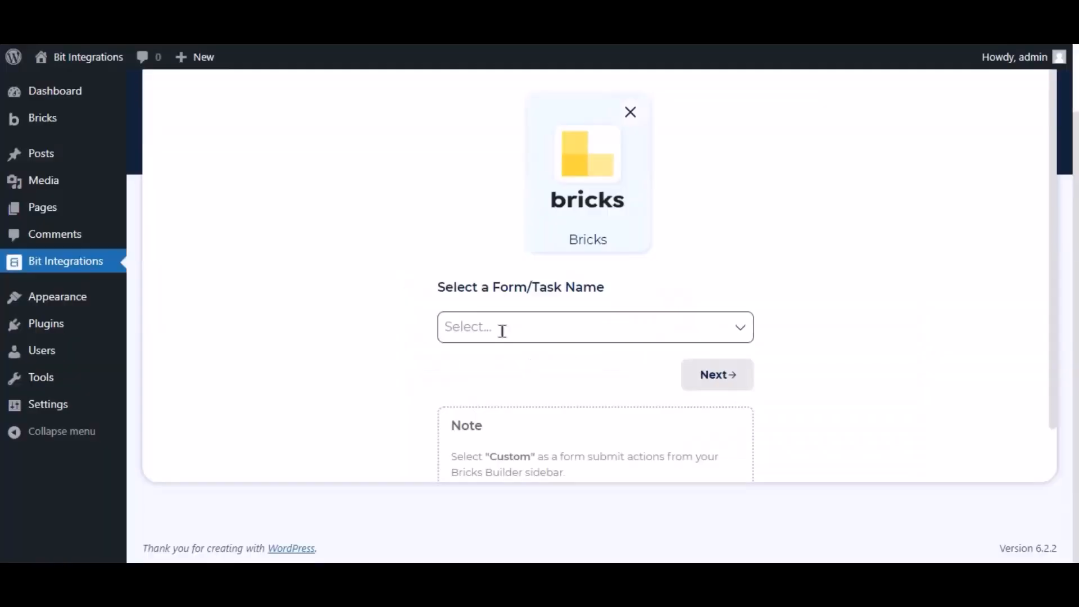
Use Contact Form as the Bricks trigger form and choose SyncSpider as the action app
click(501, 328)
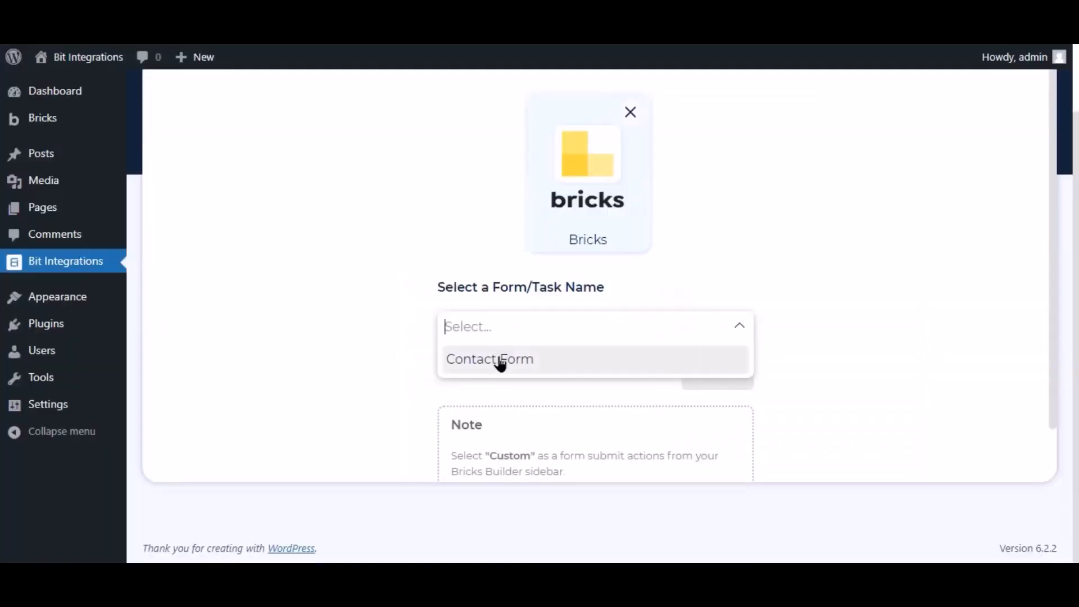
click(500, 362)
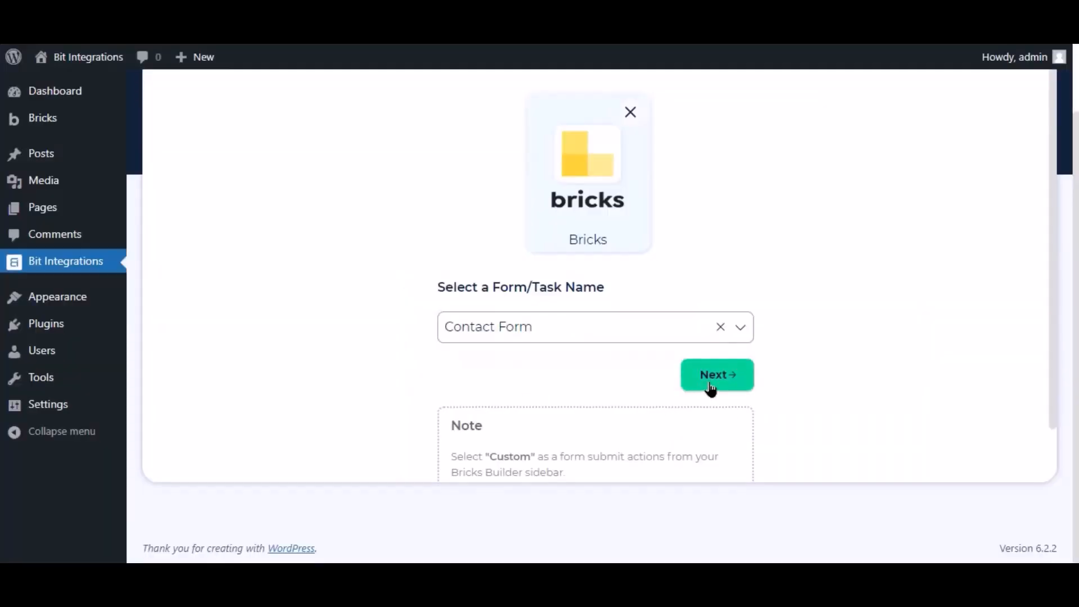
click(710, 375)
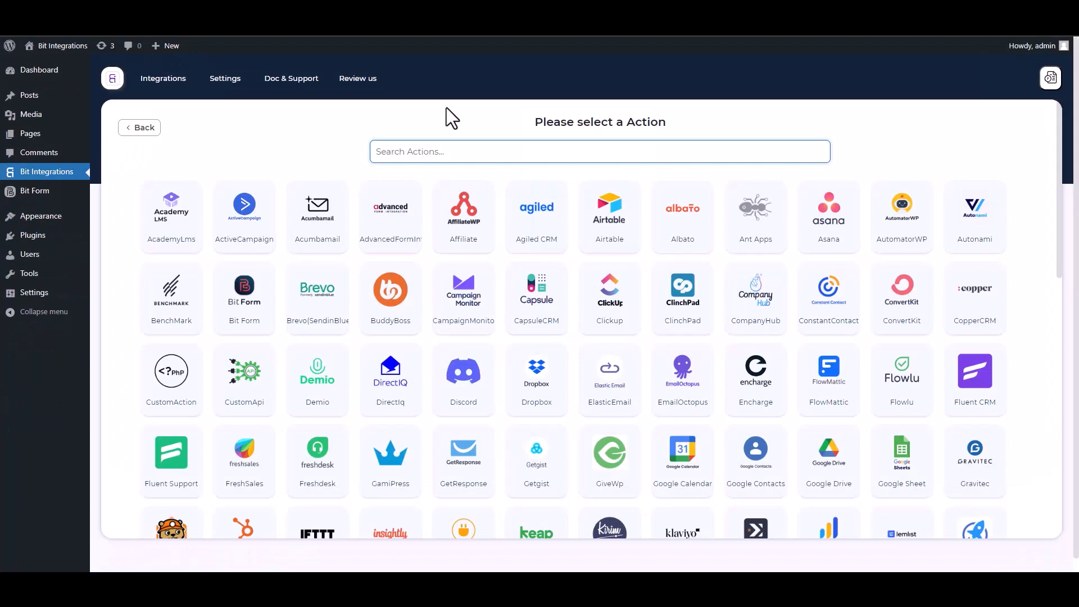
text(SY)
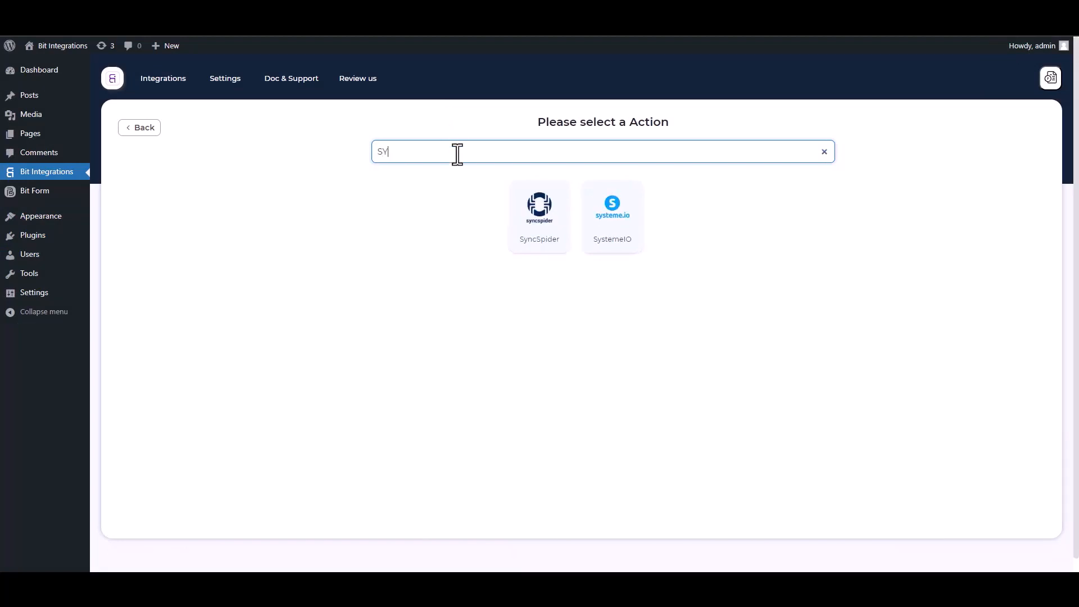
click(549, 236)
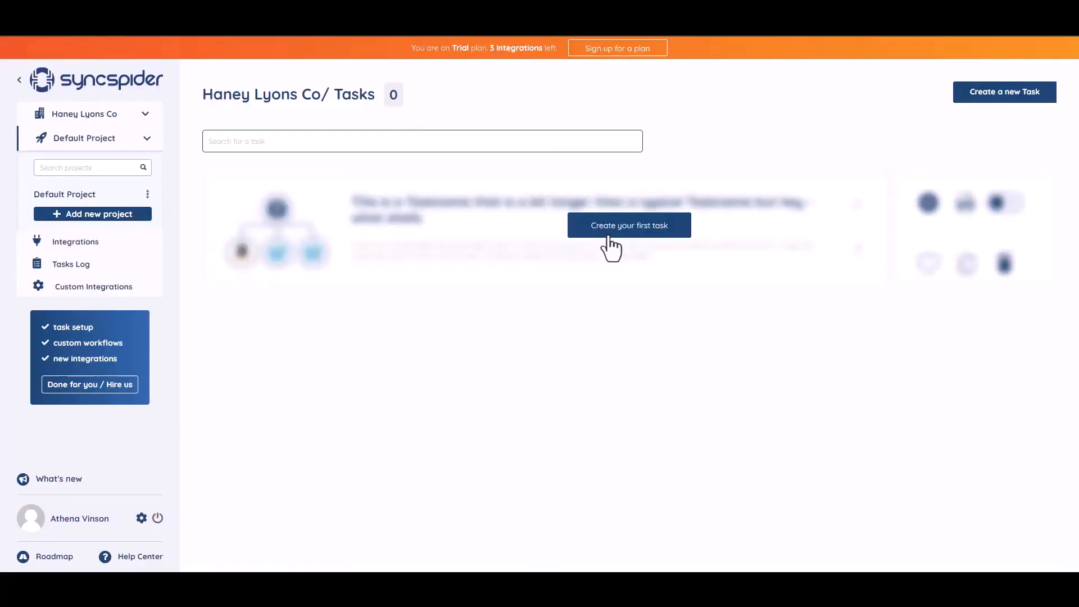
Create a first SyncSpider task linking WebHooks and MailerLite, building it from scratch
click(623, 226)
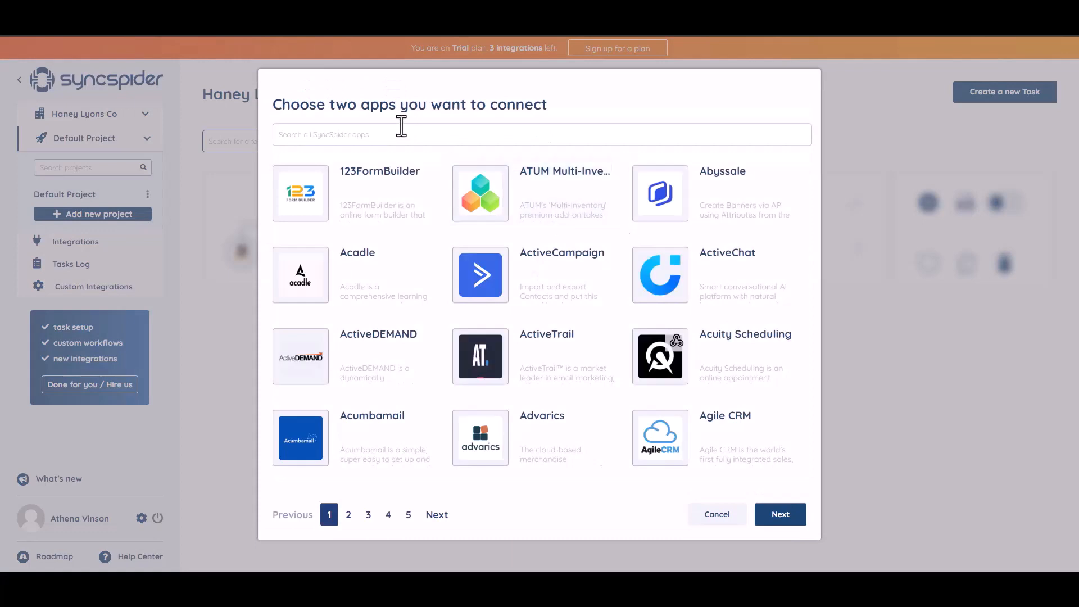
click(363, 136)
text(WEB)
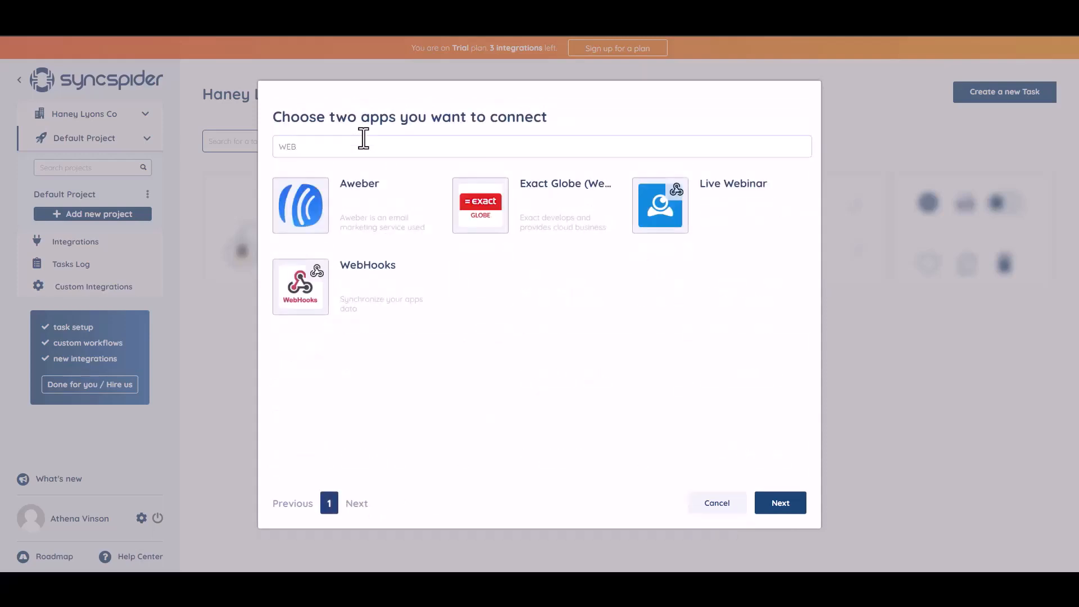
click(372, 282)
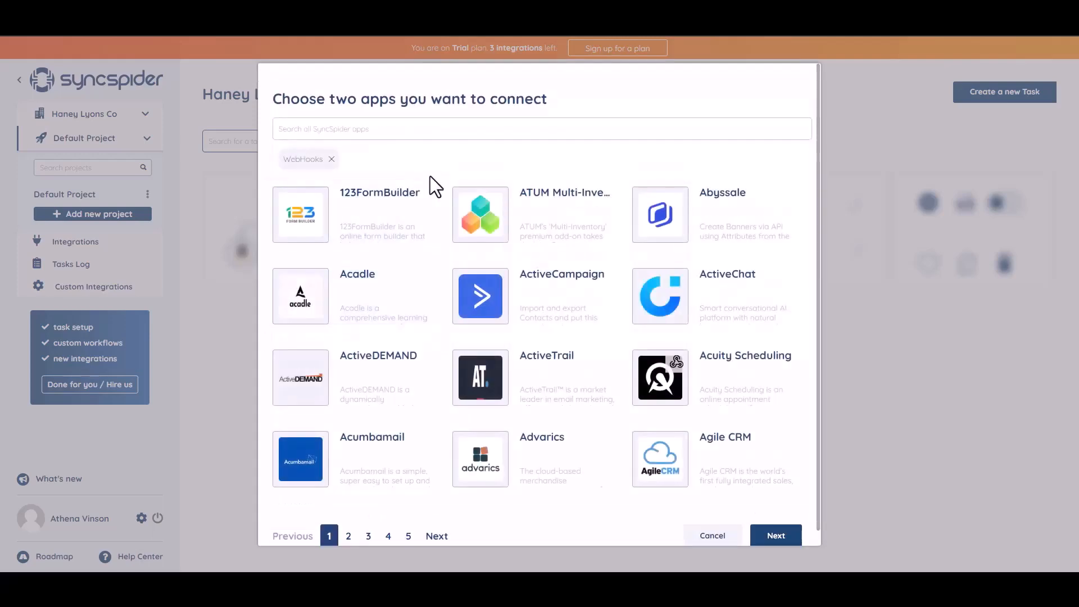
click(390, 127)
text(goo)
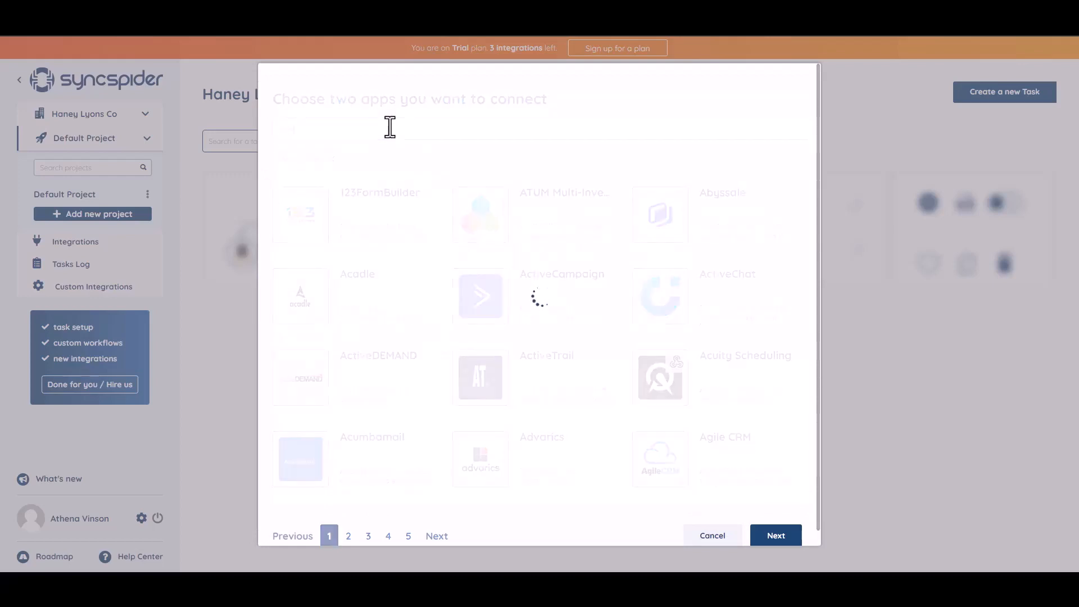
click(518, 232)
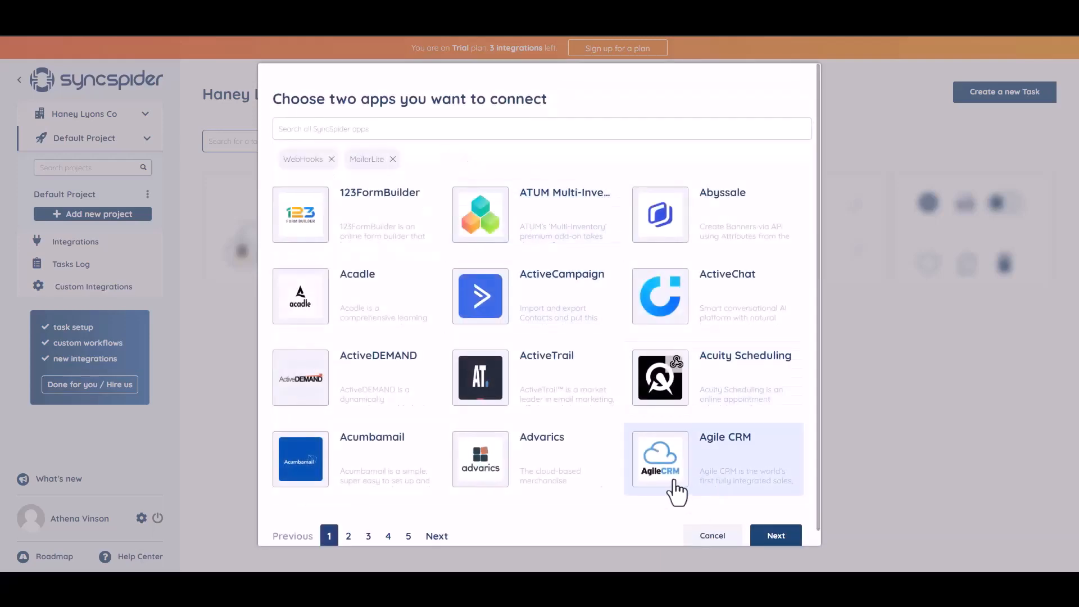
click(769, 536)
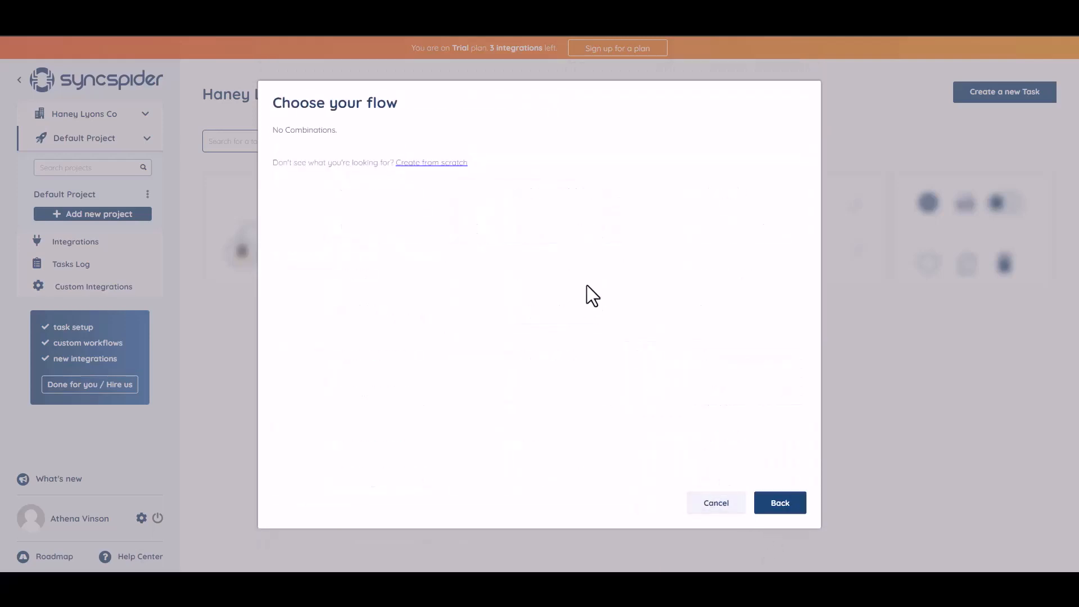
click(425, 164)
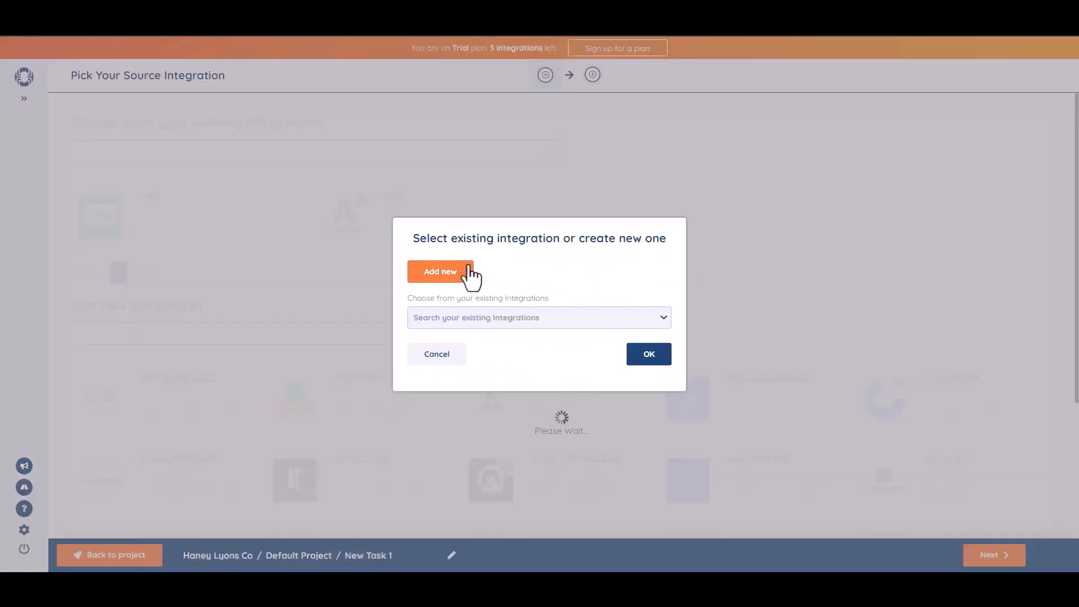
Add a WebHooks source named 'Bit Integrations' and copy its generated webhook URL
click(468, 266)
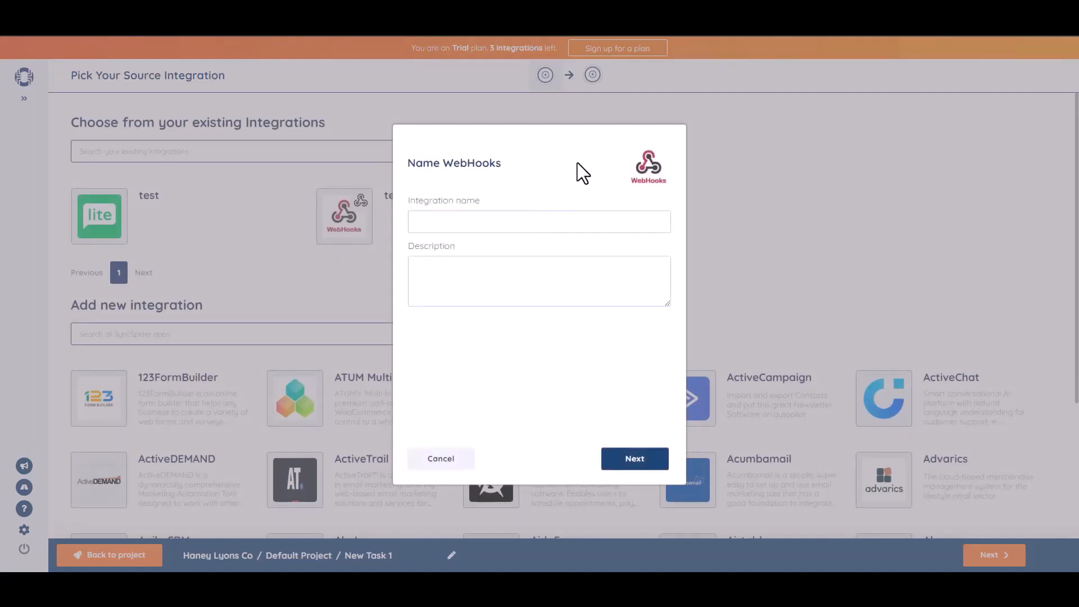
text(Bit Integrations)
click(637, 460)
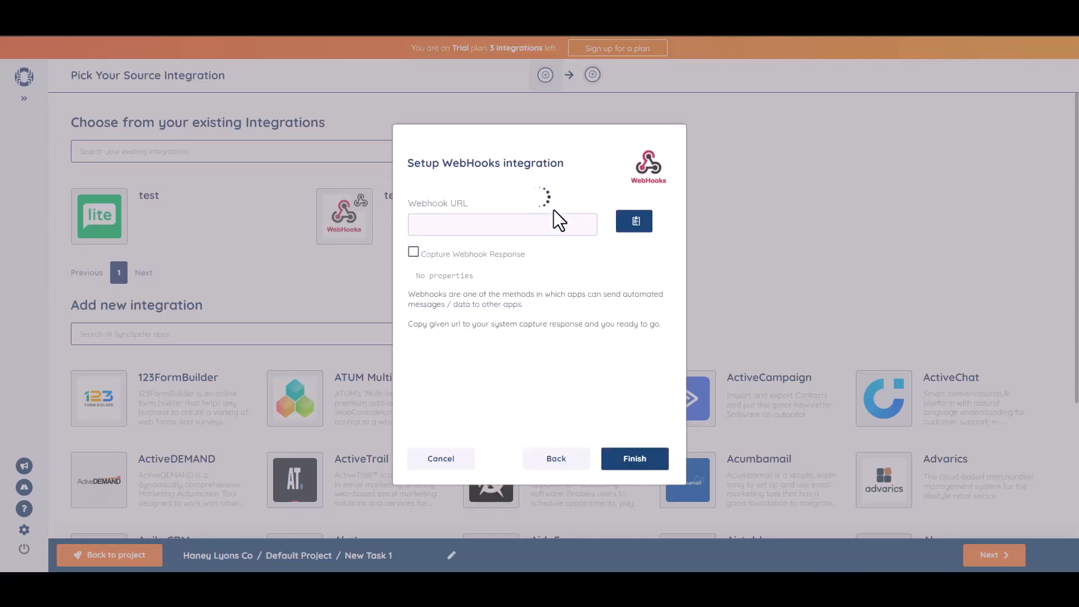
click(634, 224)
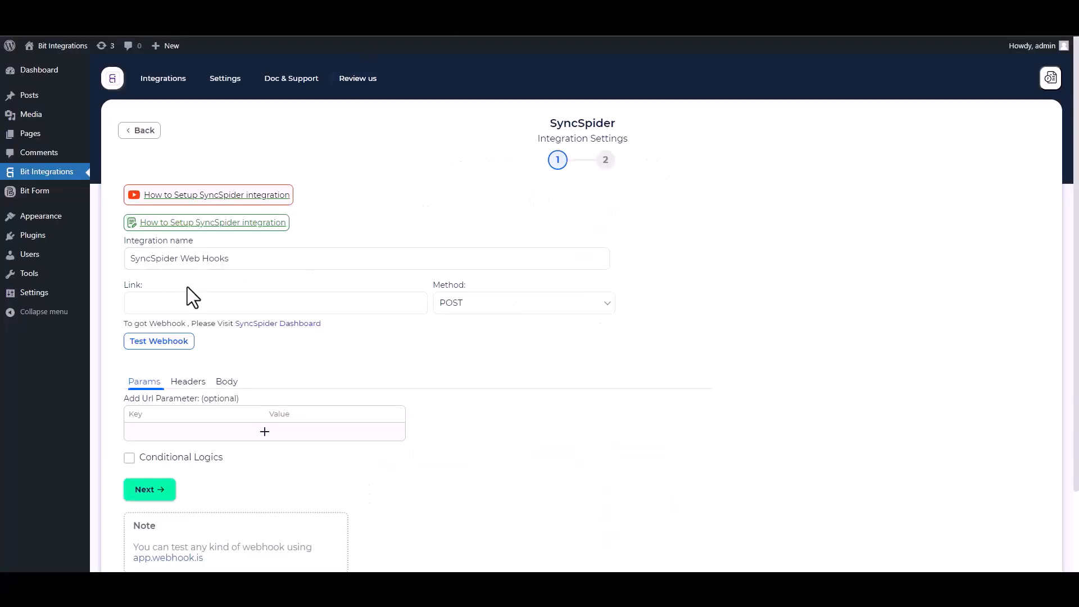
Paste the SyncSpider webhook URL as the Link and send all data as application/json
click(195, 301)
key(ctrl+v)
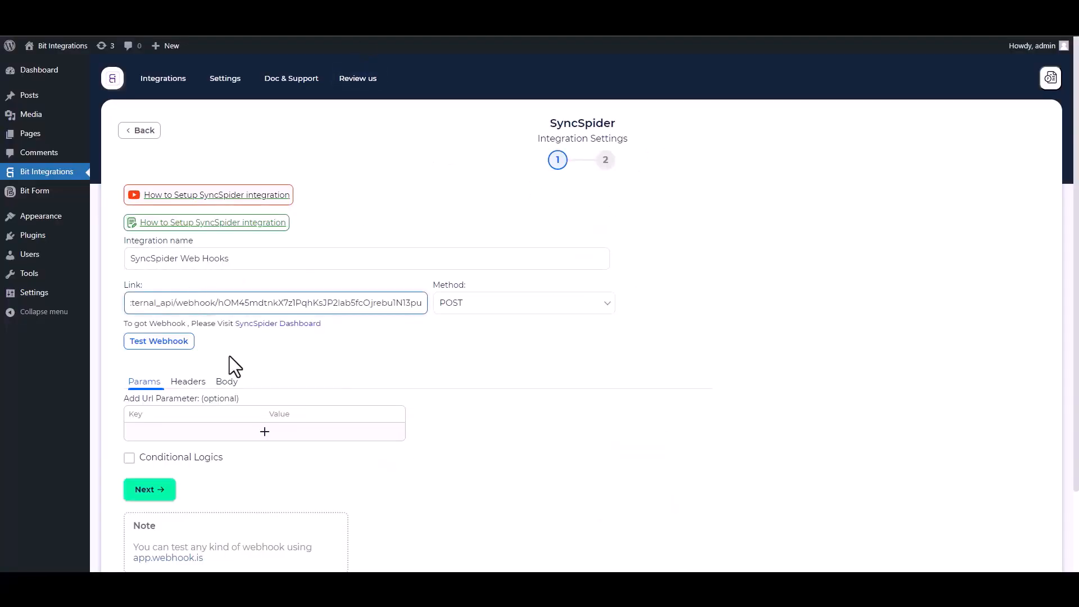
click(227, 382)
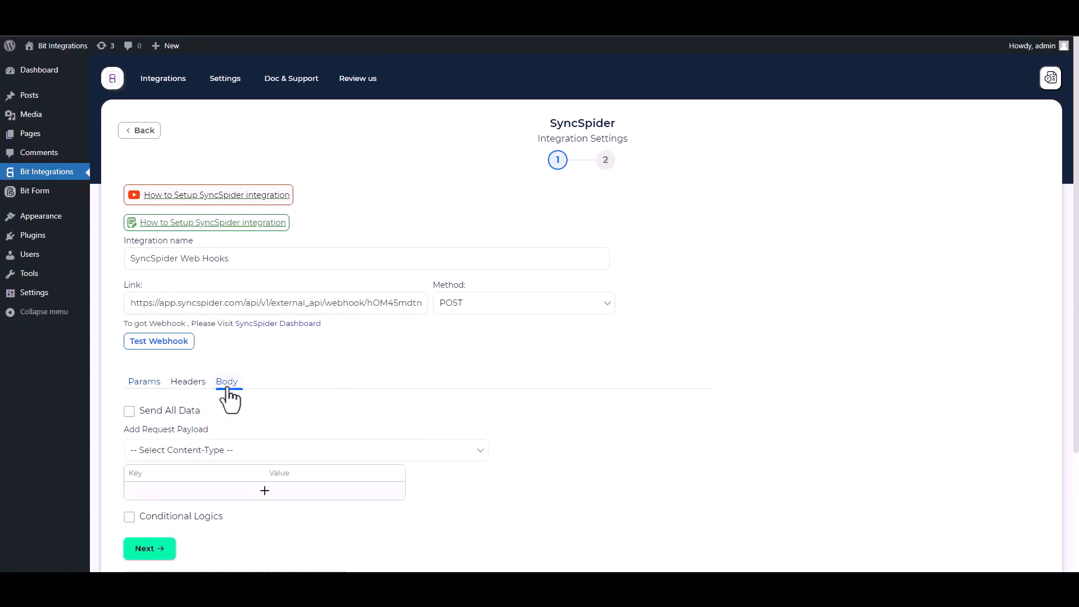
click(130, 410)
click(201, 452)
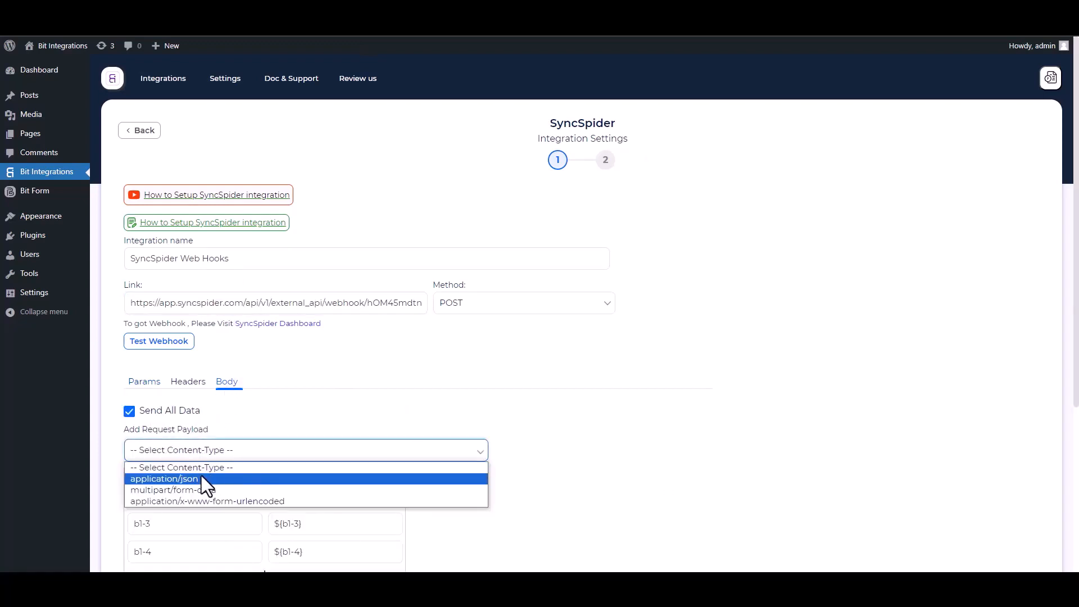
click(200, 478)
scroll(201, 475, down, 2)
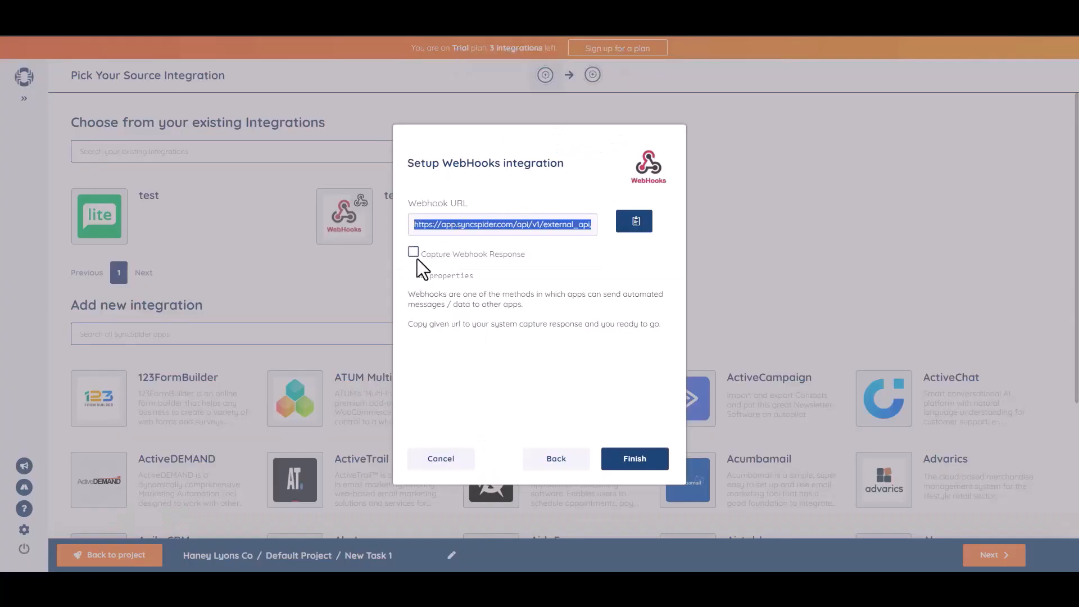
Capture a test webhook response, leave conditional logic off, and finish and save
click(414, 252)
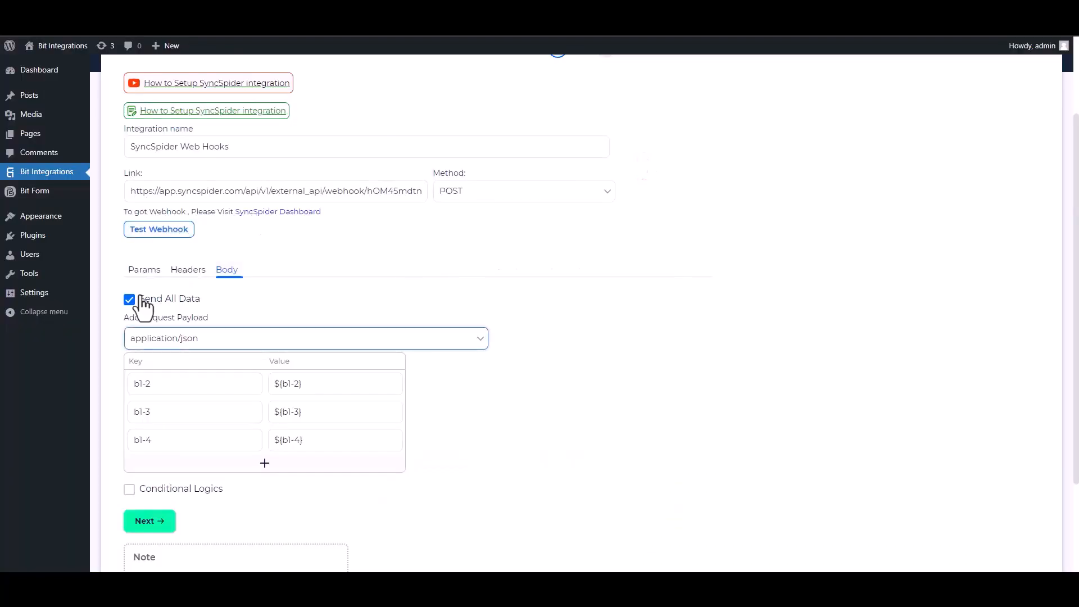
click(162, 231)
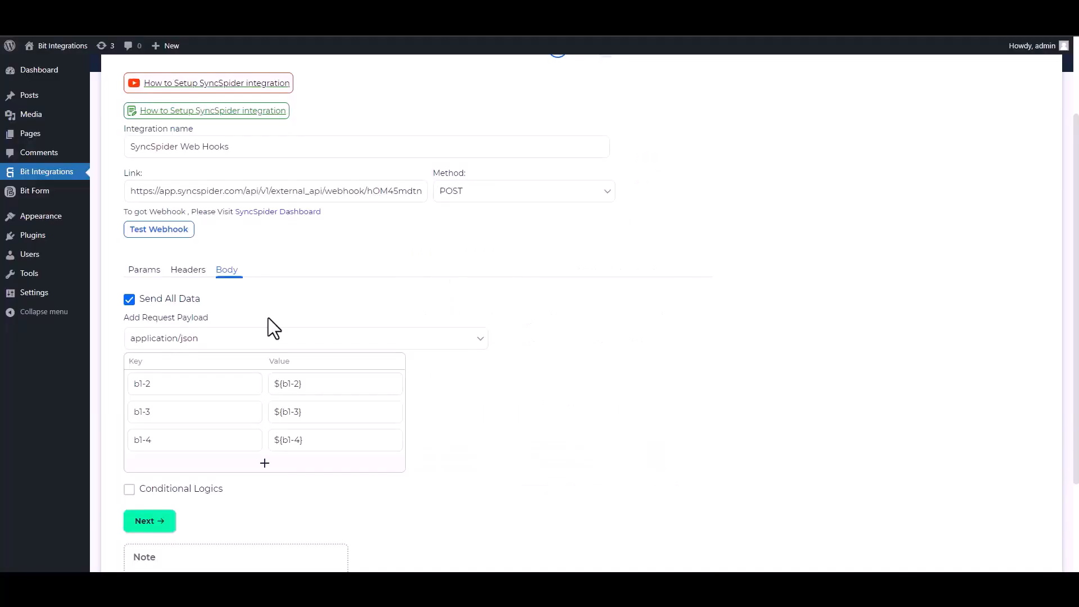
scroll(1062, 255, down, 3)
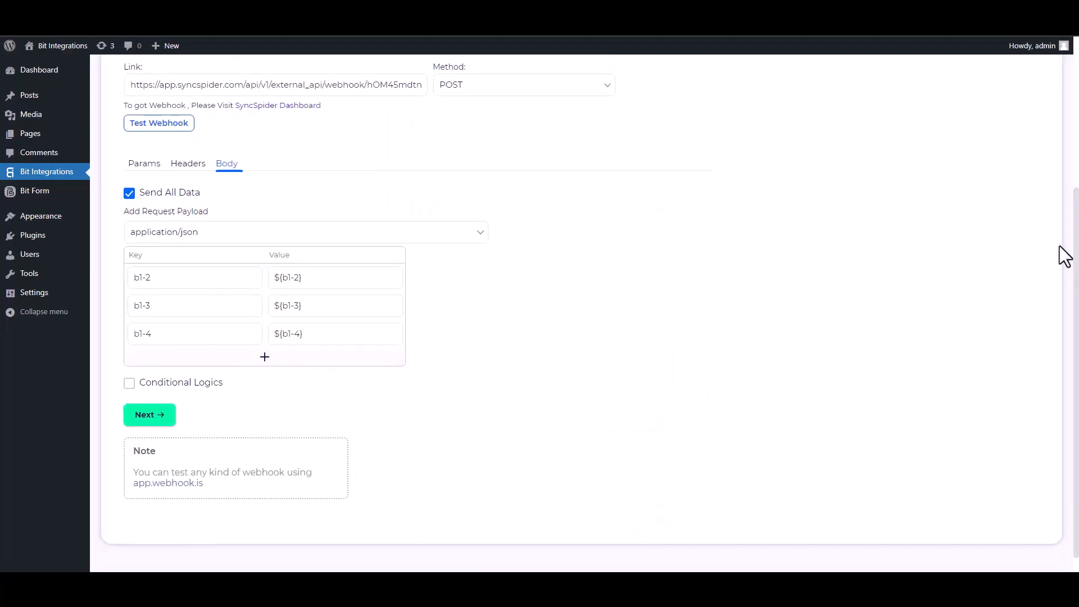
click(130, 384)
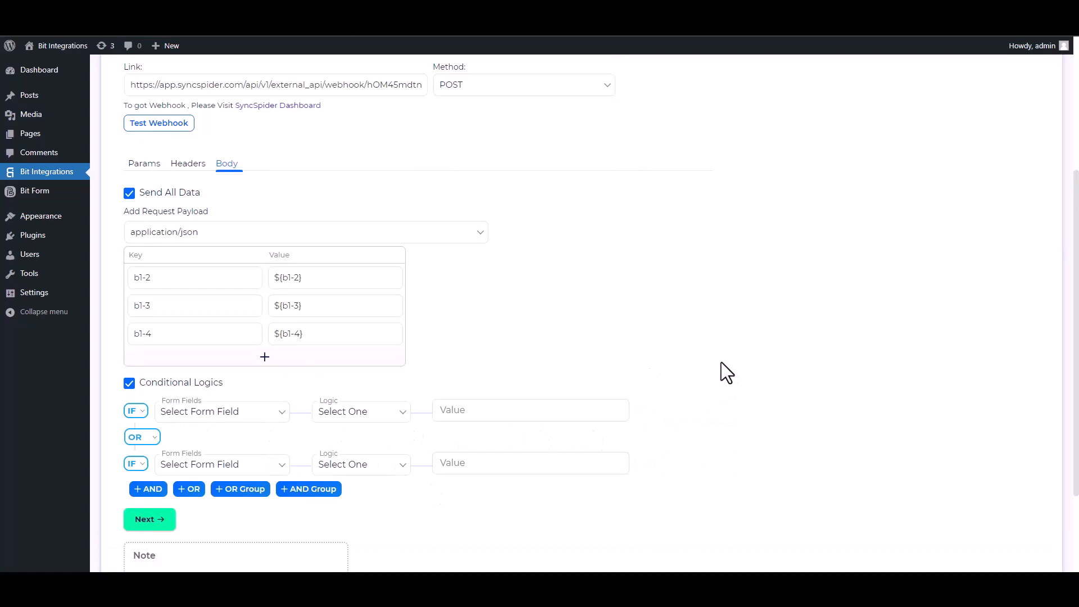
click(130, 384)
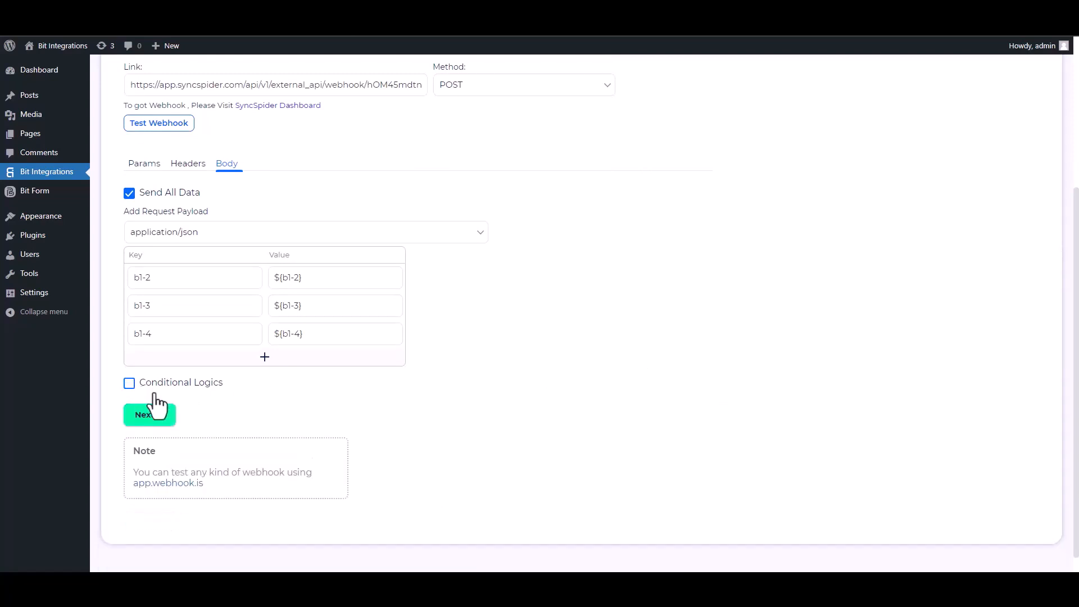
click(161, 418)
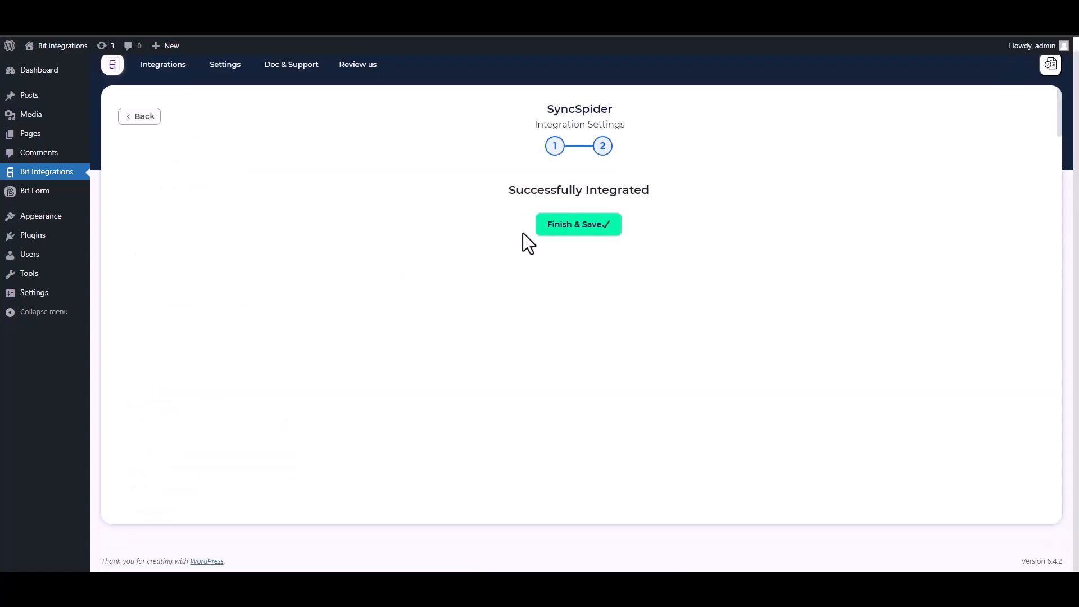
click(561, 231)
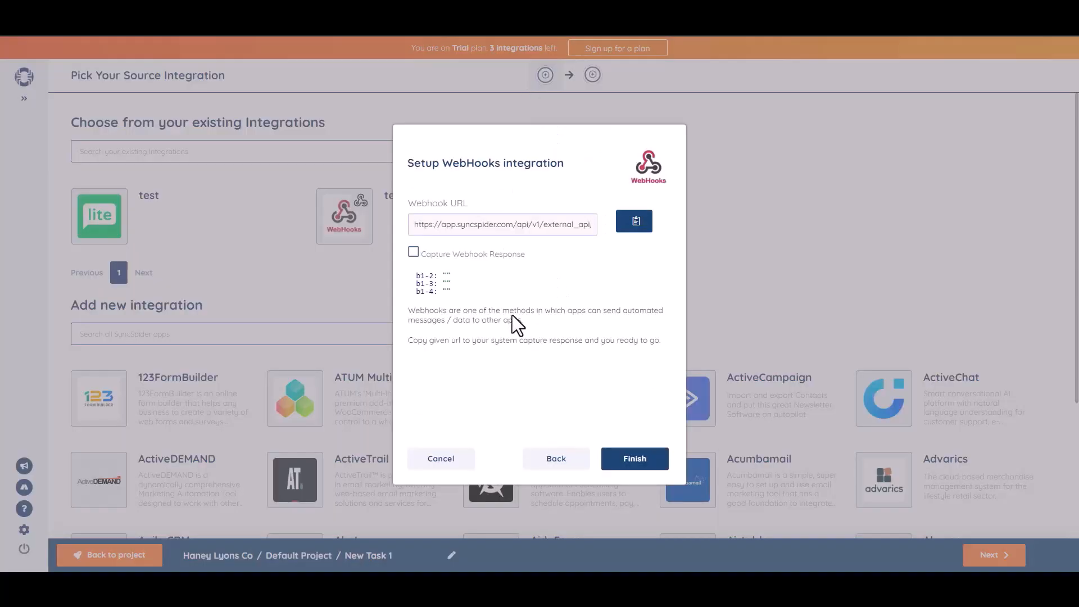
Finish the WebHooks source setup with the captured b1-2, b1-3 and b1-4 fields
click(633, 459)
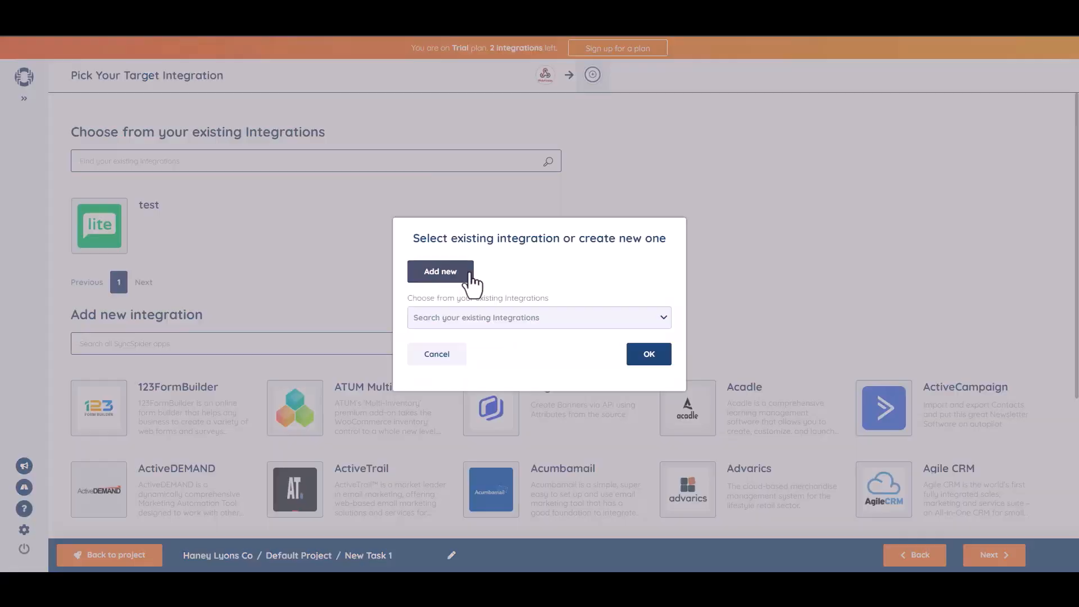
Connect a new MailerLite target named Bit Integrations by pasting its API key
click(462, 274)
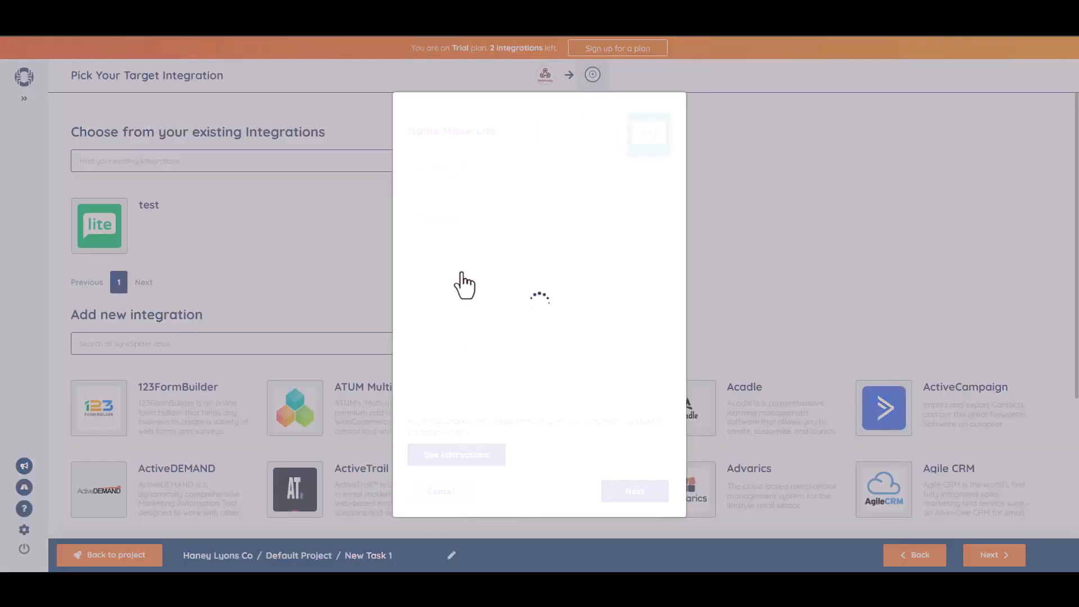
click(452, 189)
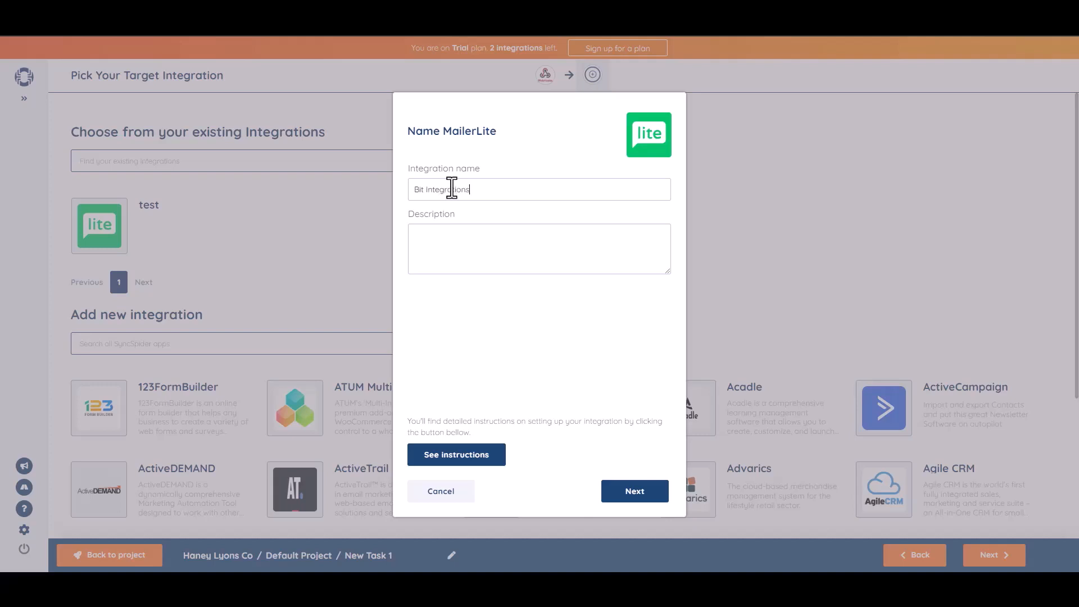
click(634, 493)
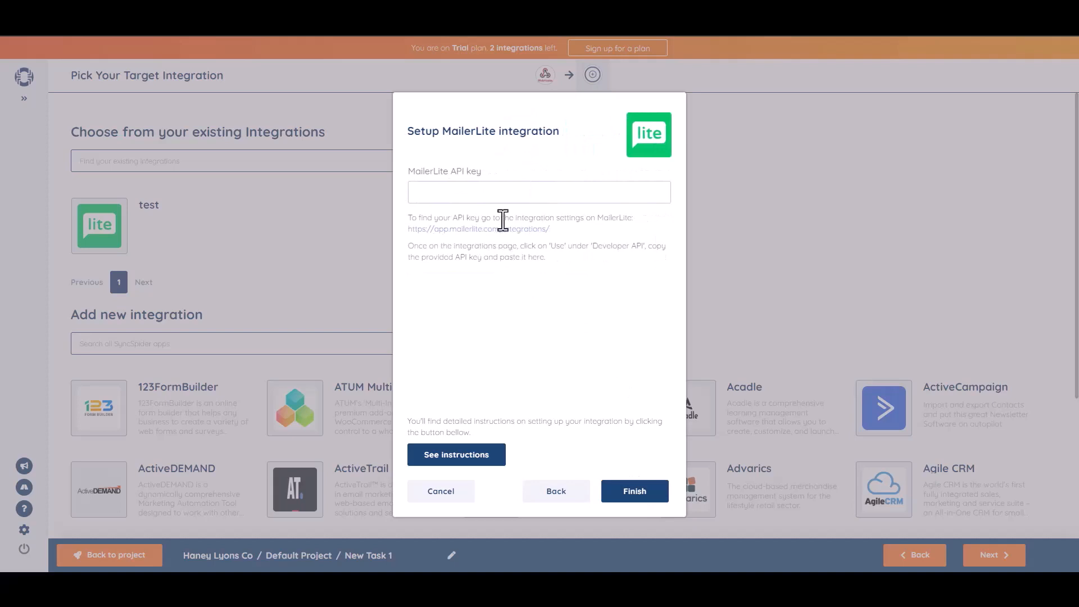
click(499, 198)
key(ctrl+v)
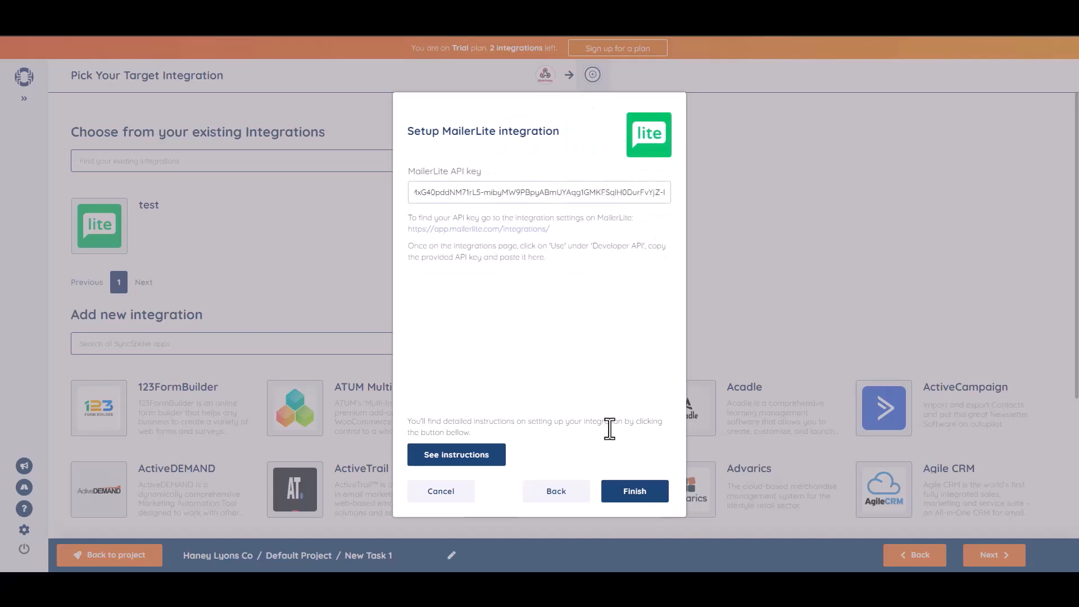
click(642, 495)
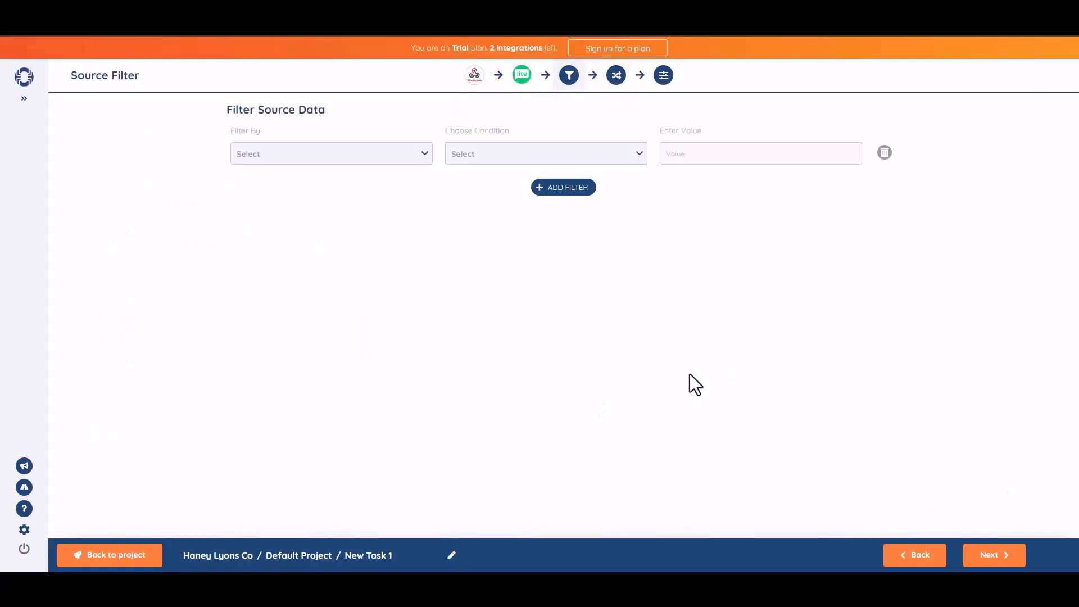
Map b1-2 to the subscriber's Name and b1-3 to Email, then continue
click(997, 557)
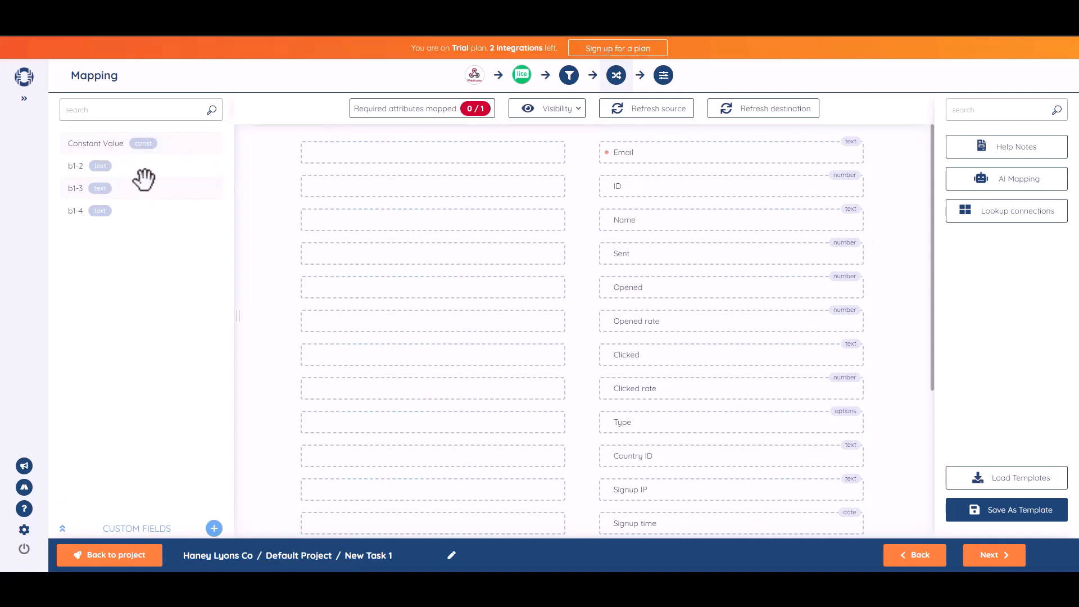
drag(127, 171, 469, 220)
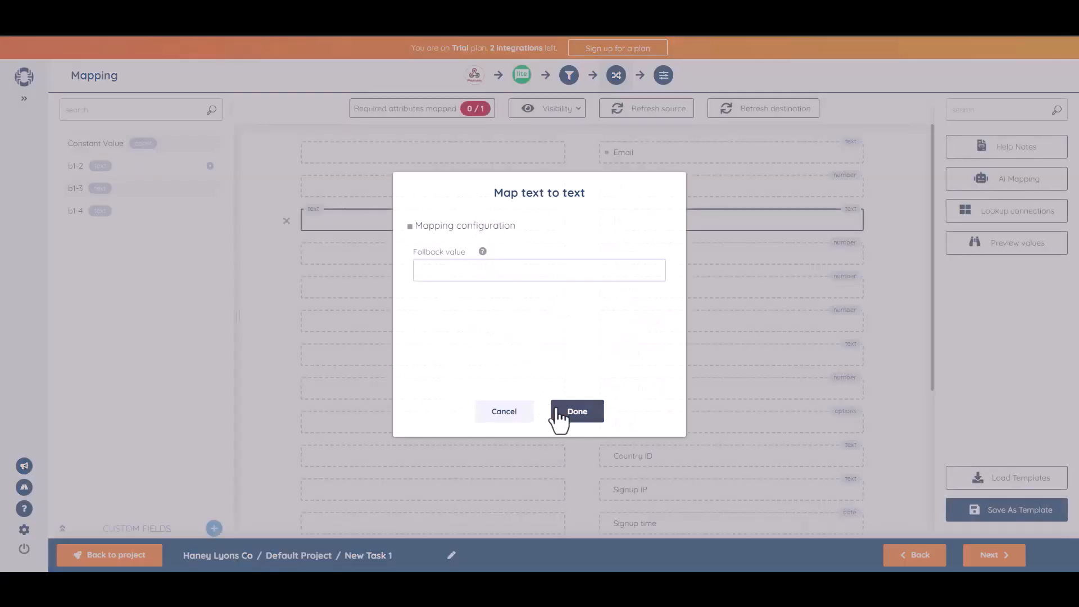
click(556, 413)
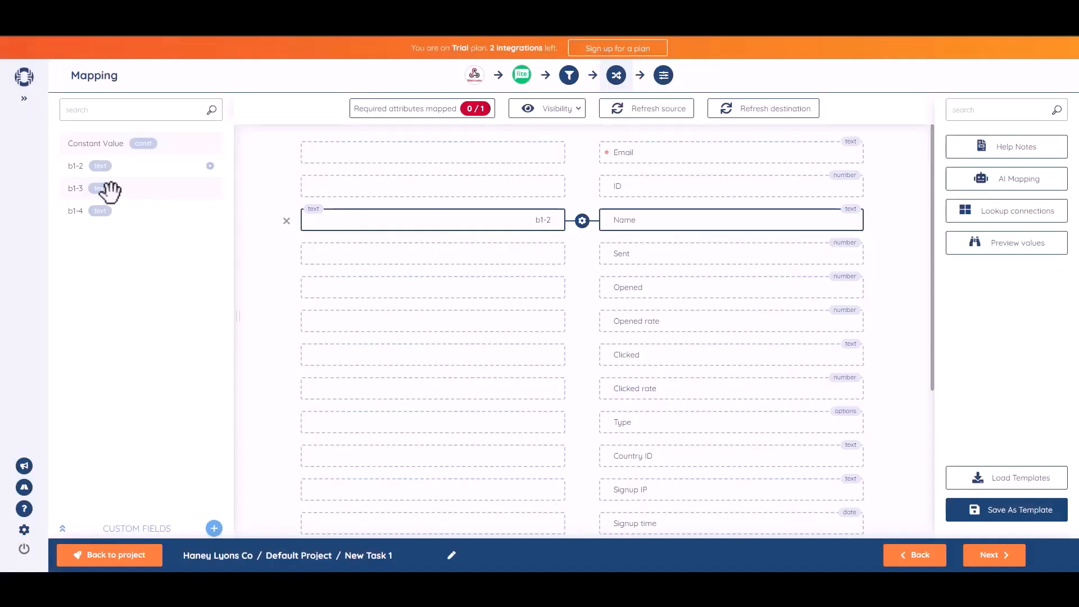
drag(78, 190, 451, 152)
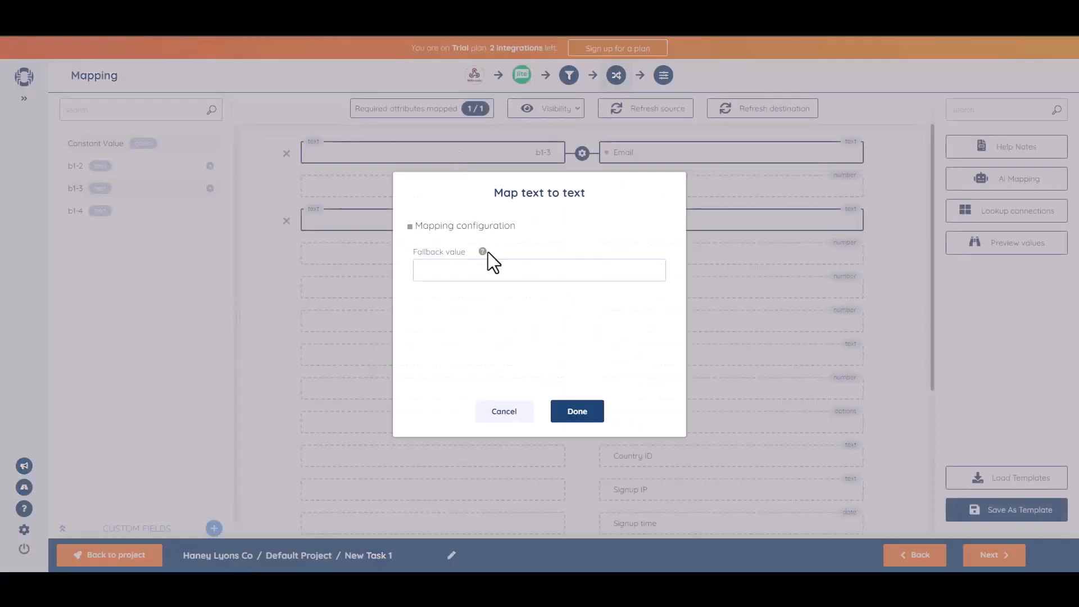
click(587, 415)
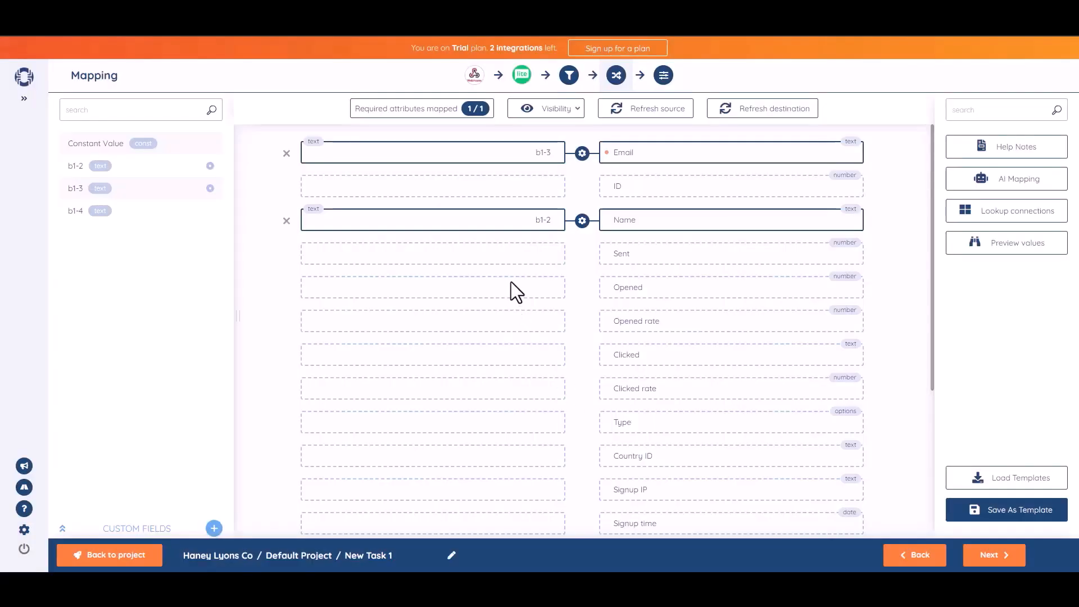
click(990, 555)
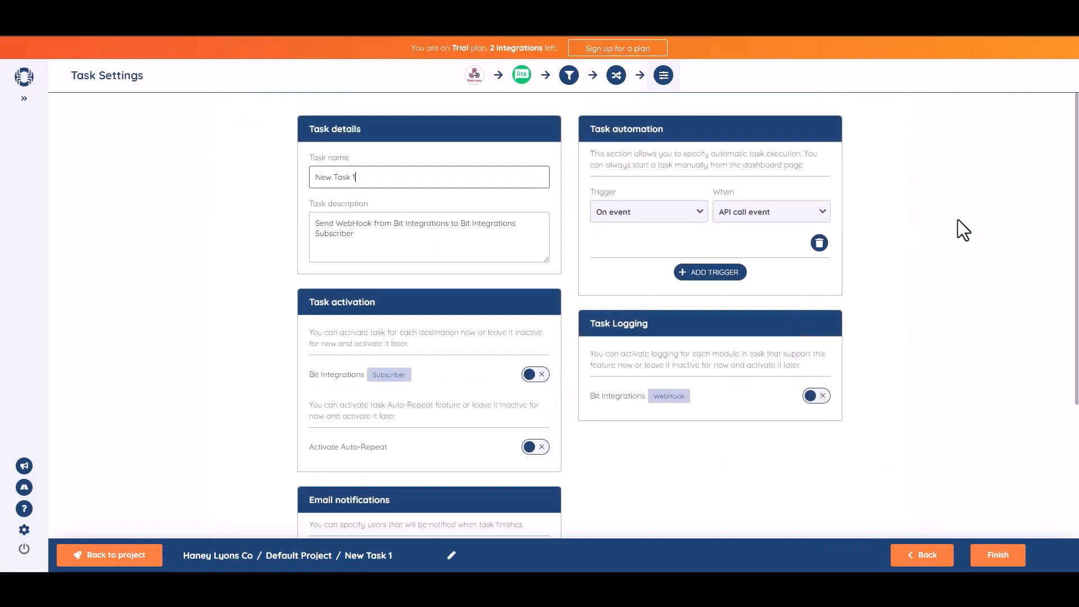
Rename the SyncSpider task to 'Bit Integrations'
triple_click(391, 185)
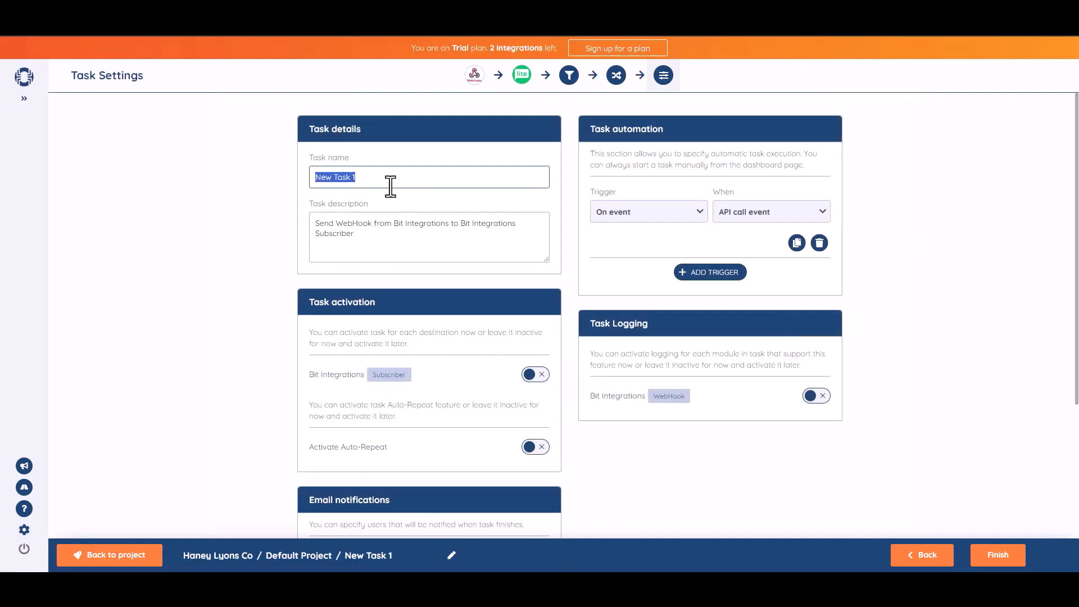
text(Bit Integrations)
click(993, 267)
Switch on the Subscriber activation toggle and finish the task
scroll(1076, 299, down, 1)
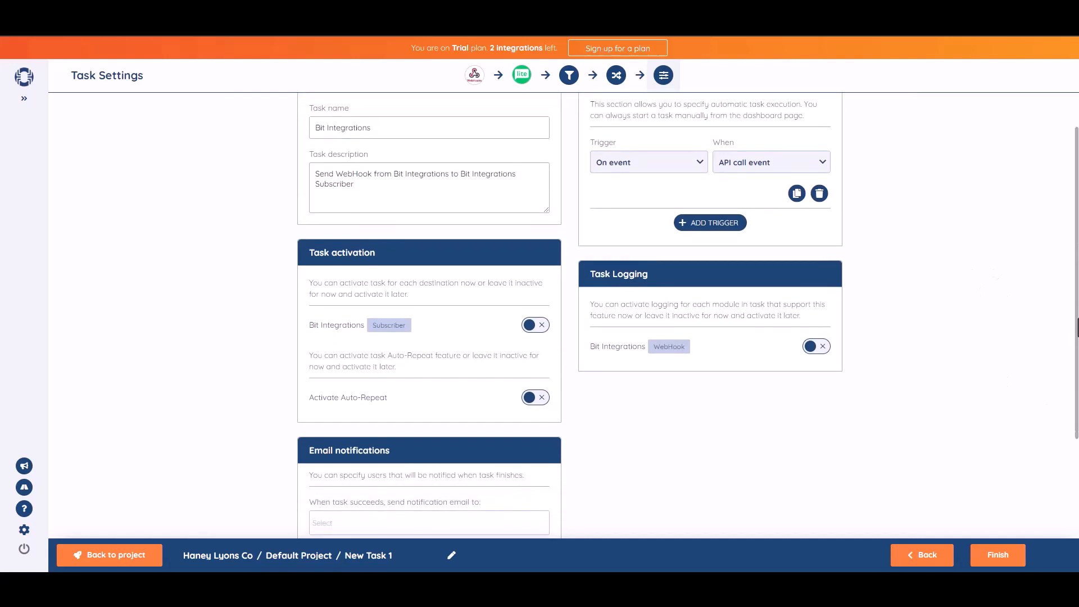
click(544, 325)
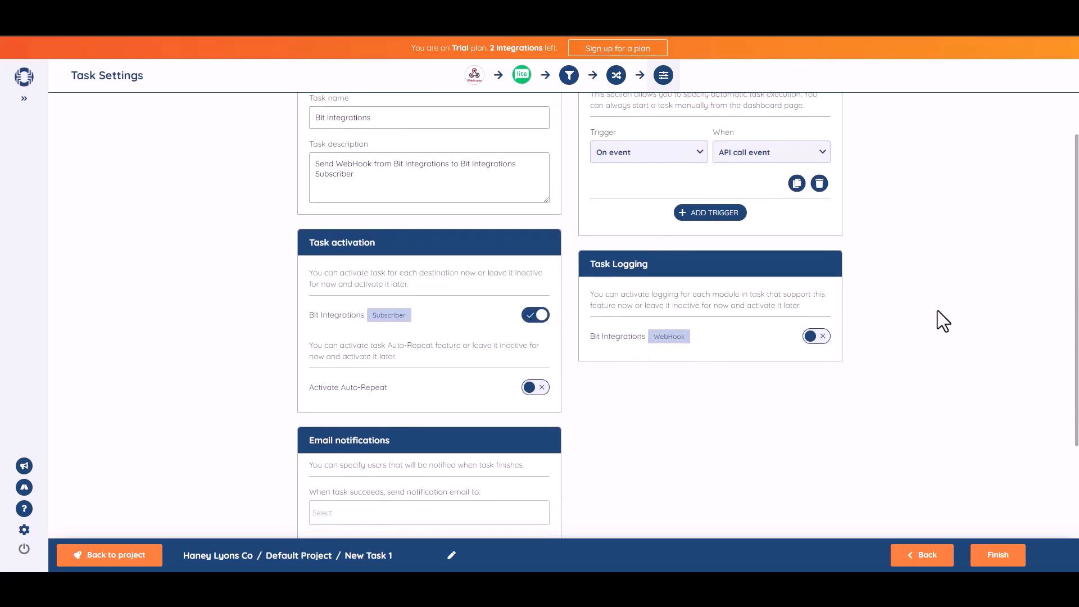
scroll(1055, 320, down, 2)
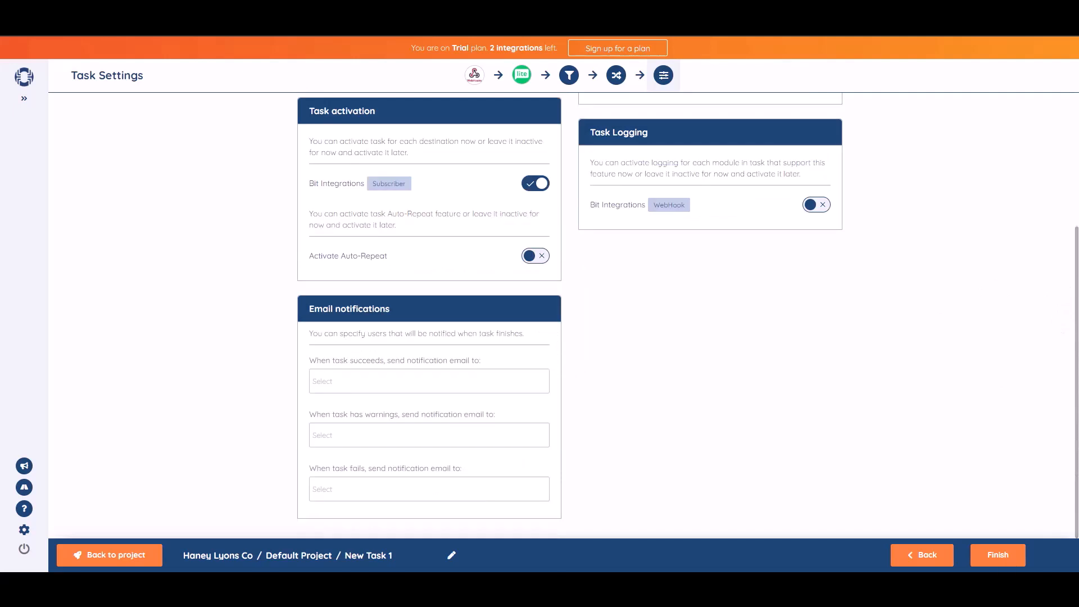
click(998, 555)
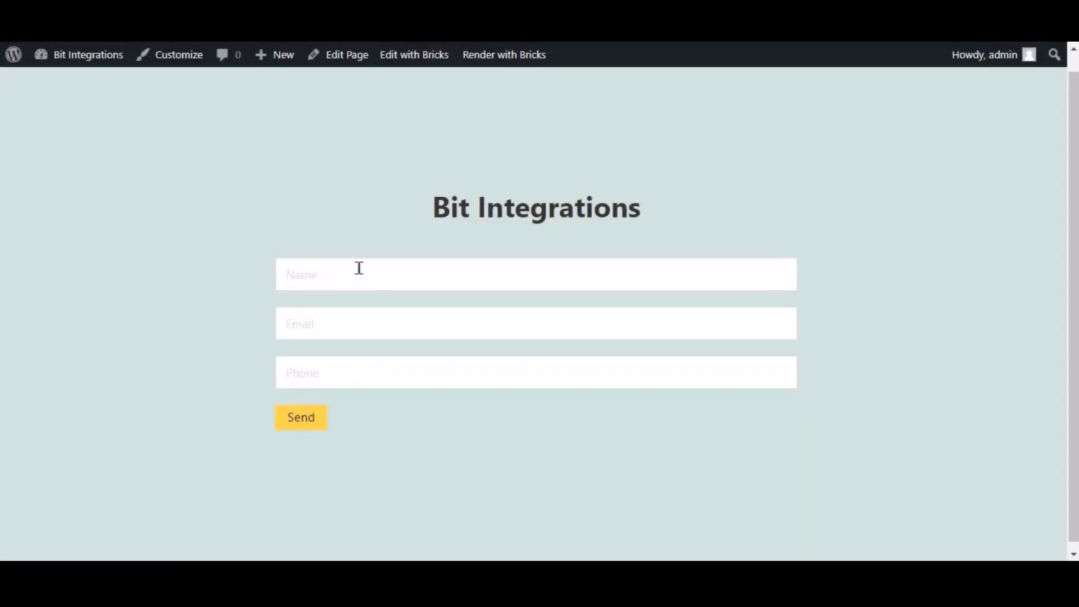
Submit the Bricks form with name 'Bit Integrations', a test e-mail address and a phone number
click(359, 268)
text(Bit Int)
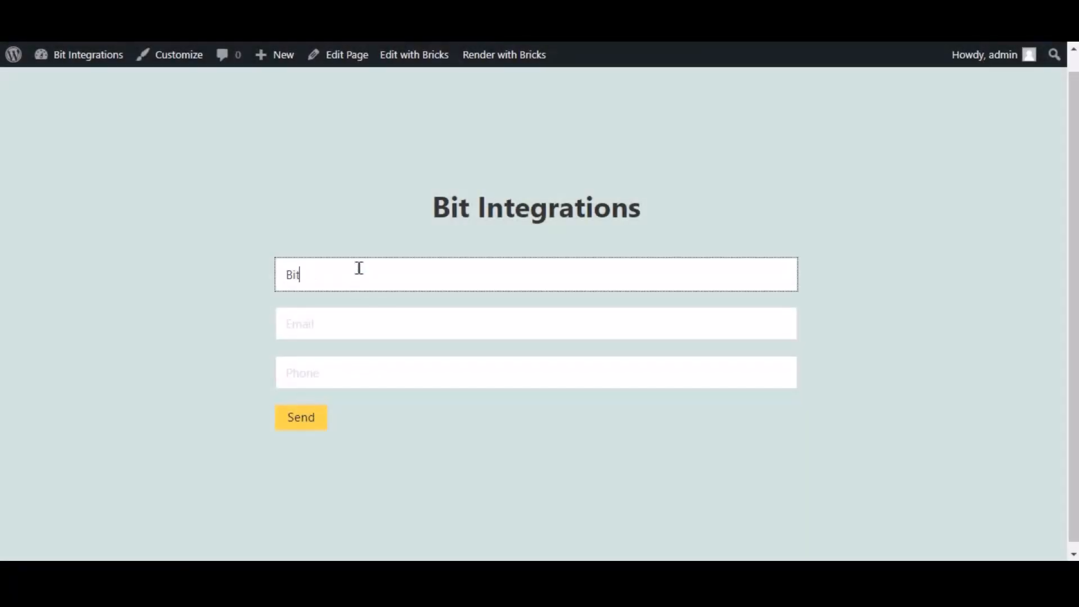
key(BackSpace)
text(t)
key(BackSpace)
key(BackSpace)
key(BackSpace)
key(BackSpace)
key(BackSpace)
key(BackSpace)
key(BackSpace)
text(Bit Integrations)
key(Tab)
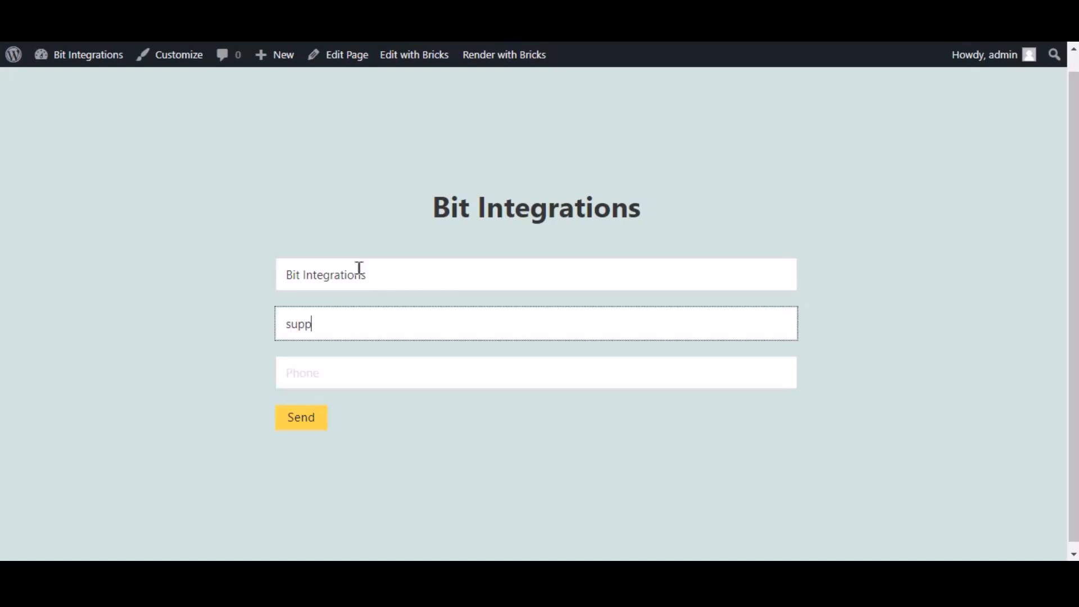
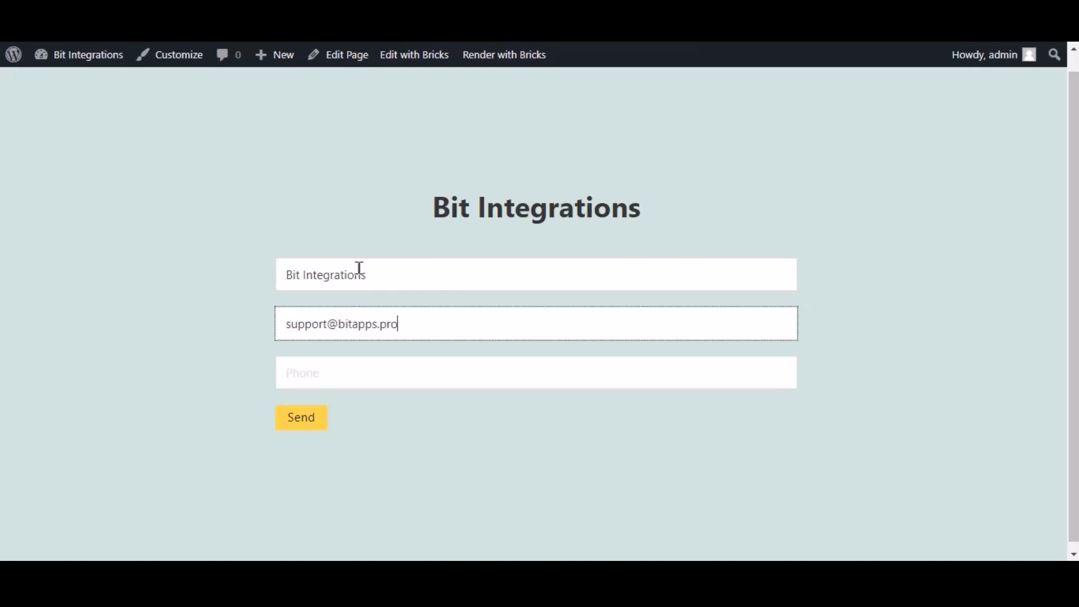
key(Tab)
text(444555666)
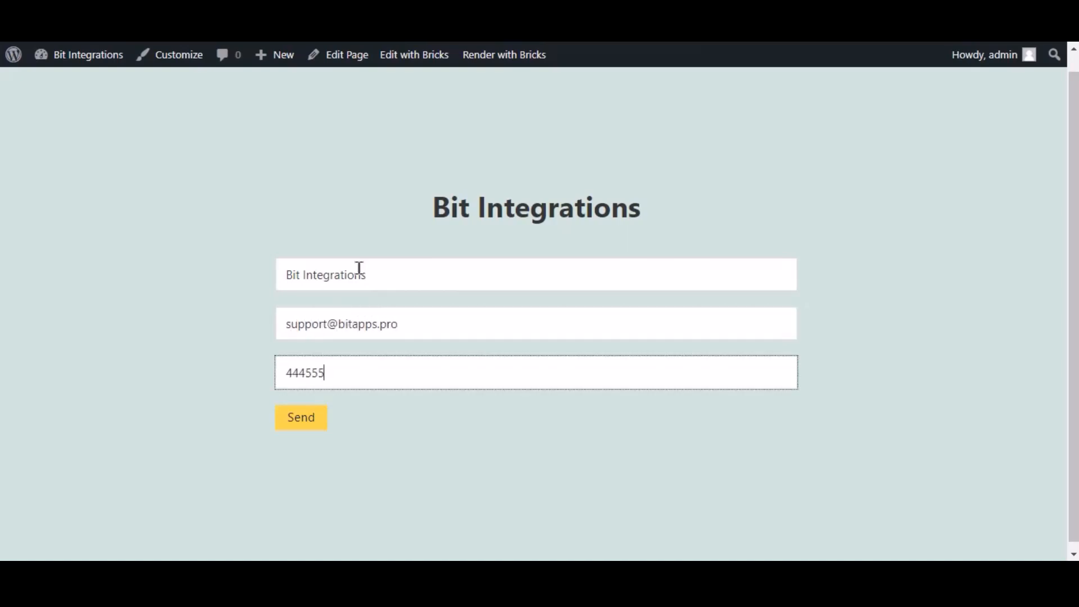
click(323, 419)
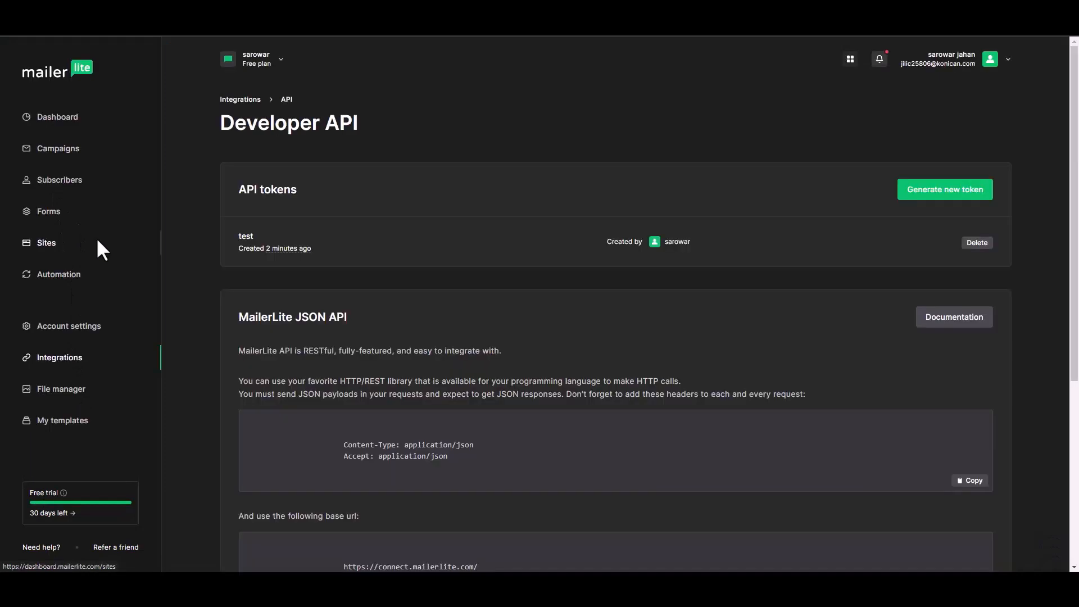
Open the Bit Integrations subscriber's profile from MailerLite's Subscribers list and review its details
click(64, 183)
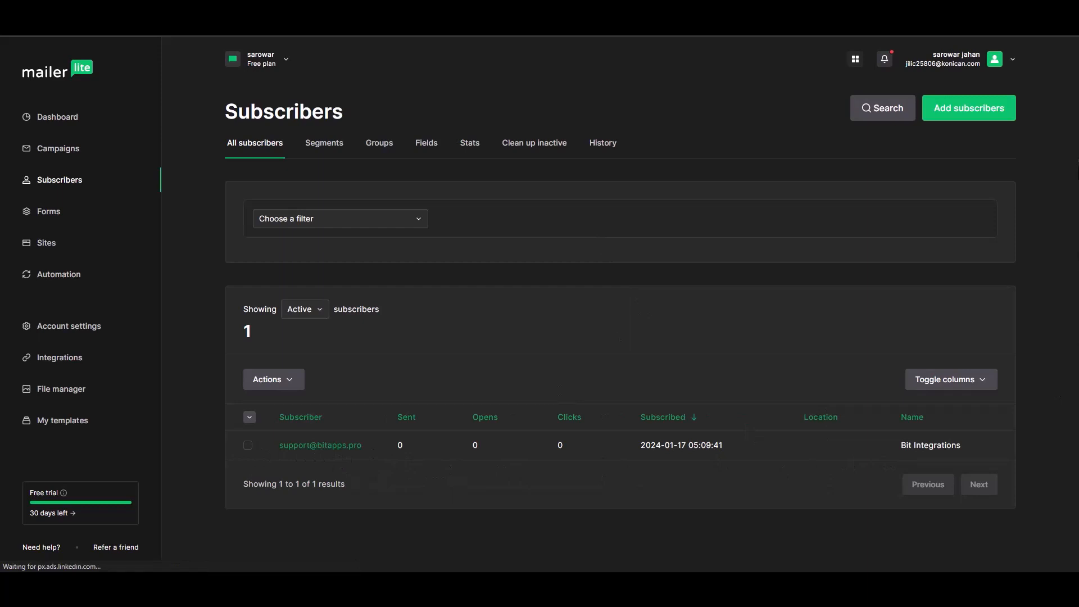
click(350, 447)
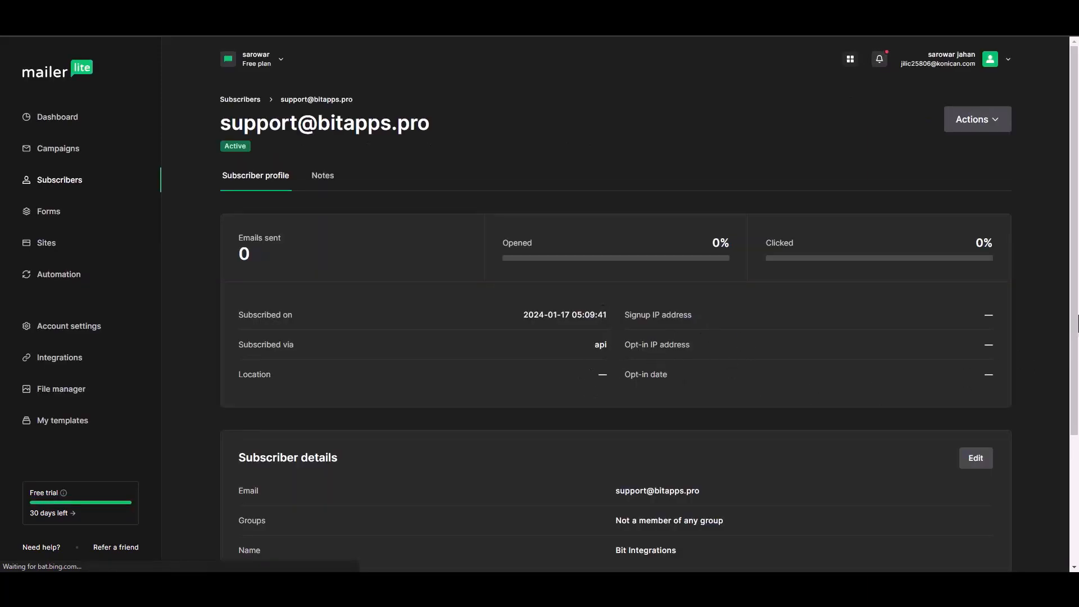
drag(1073, 231, 1071, 318)
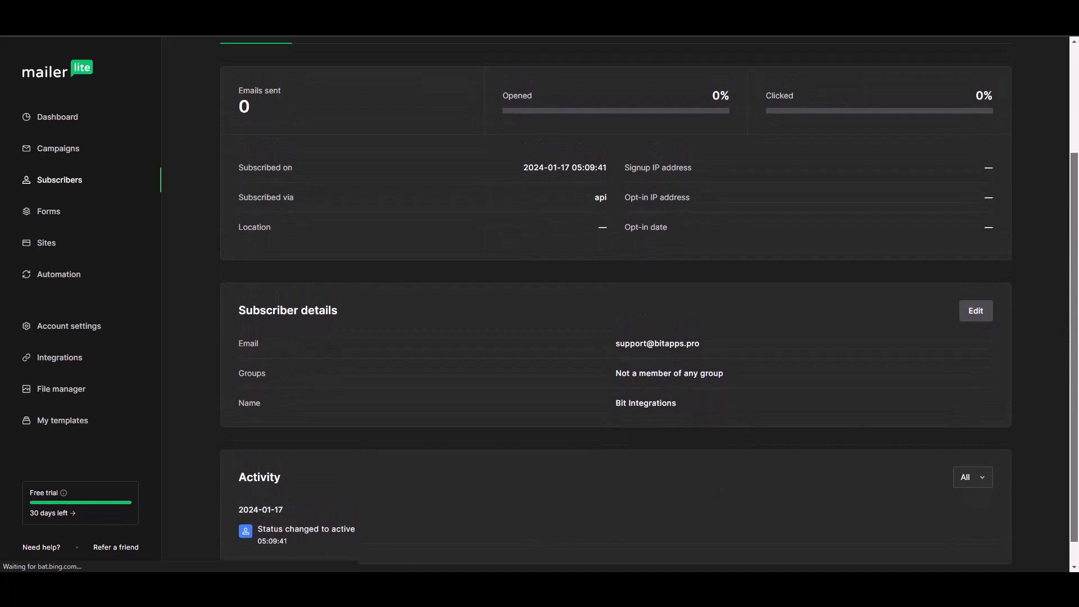